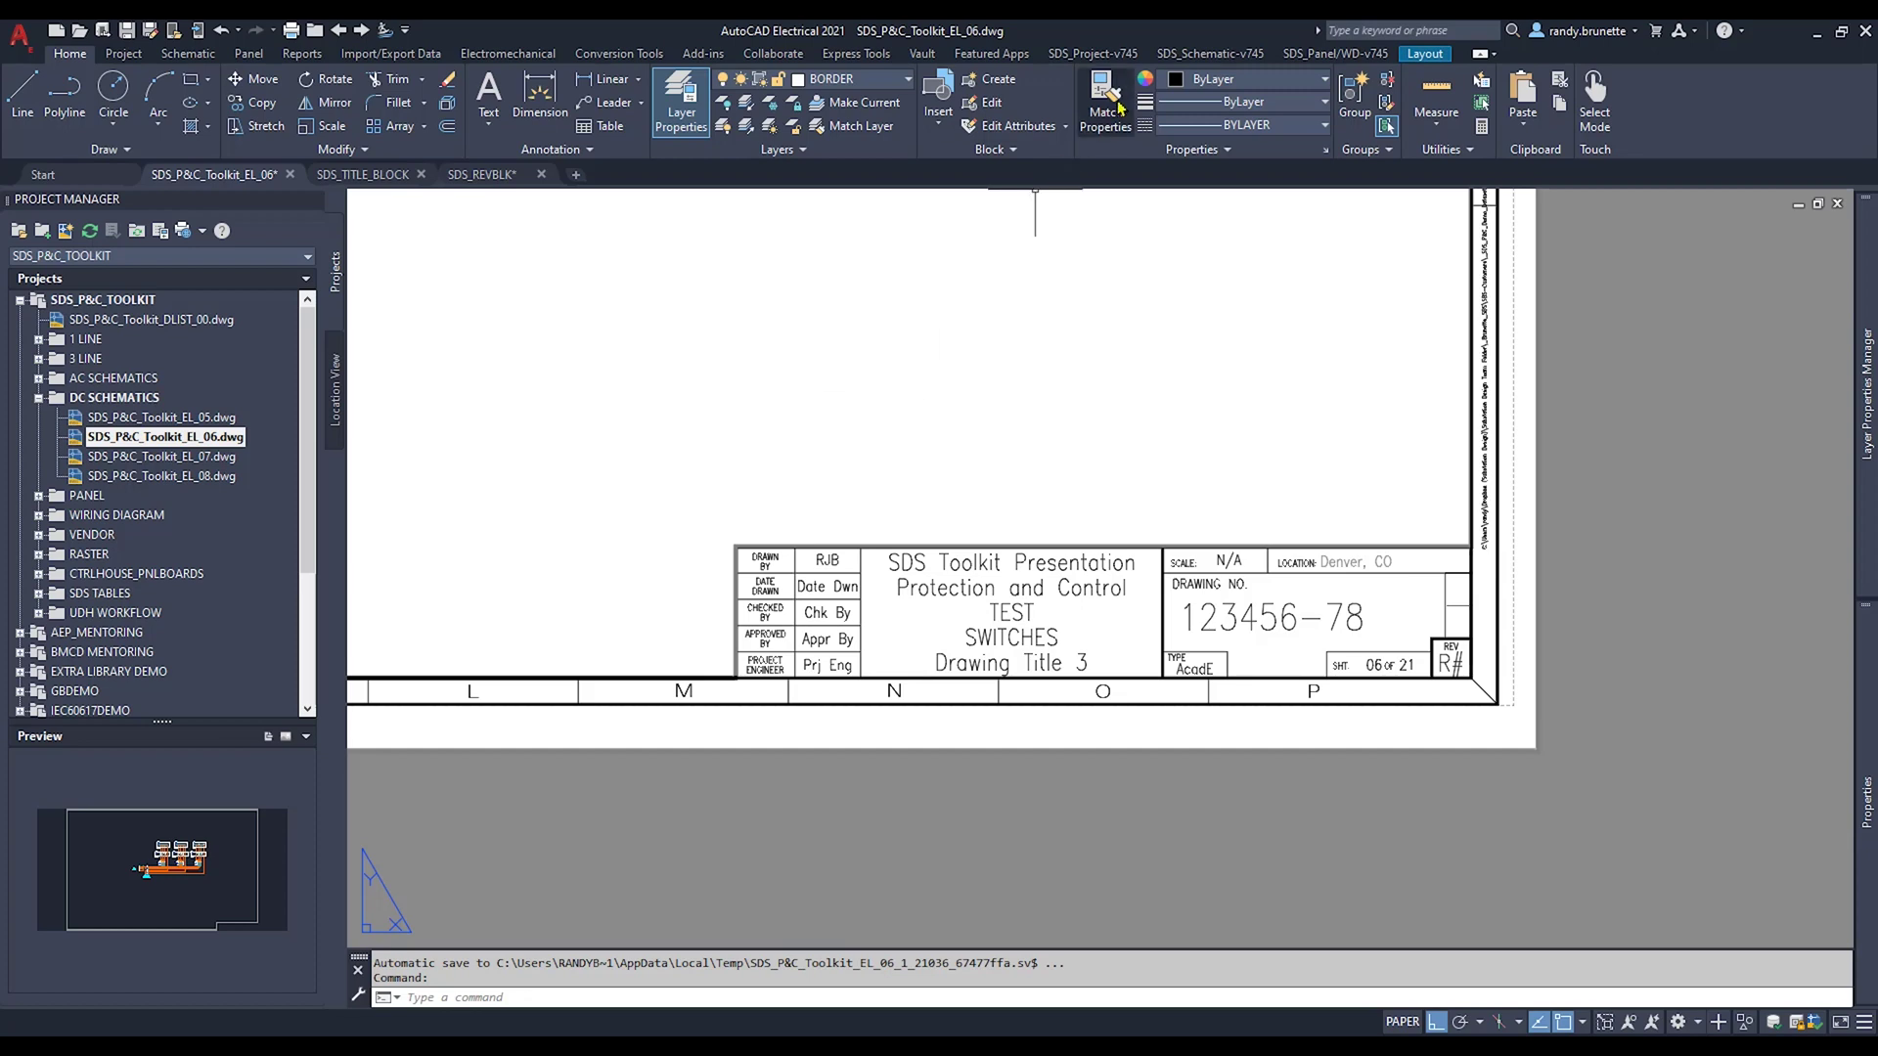
Switch to the SDS_Project-v745 ribbon tab and expand its Report Tools panel.
{"action": "left_click", "coordinate": [1091, 55]}
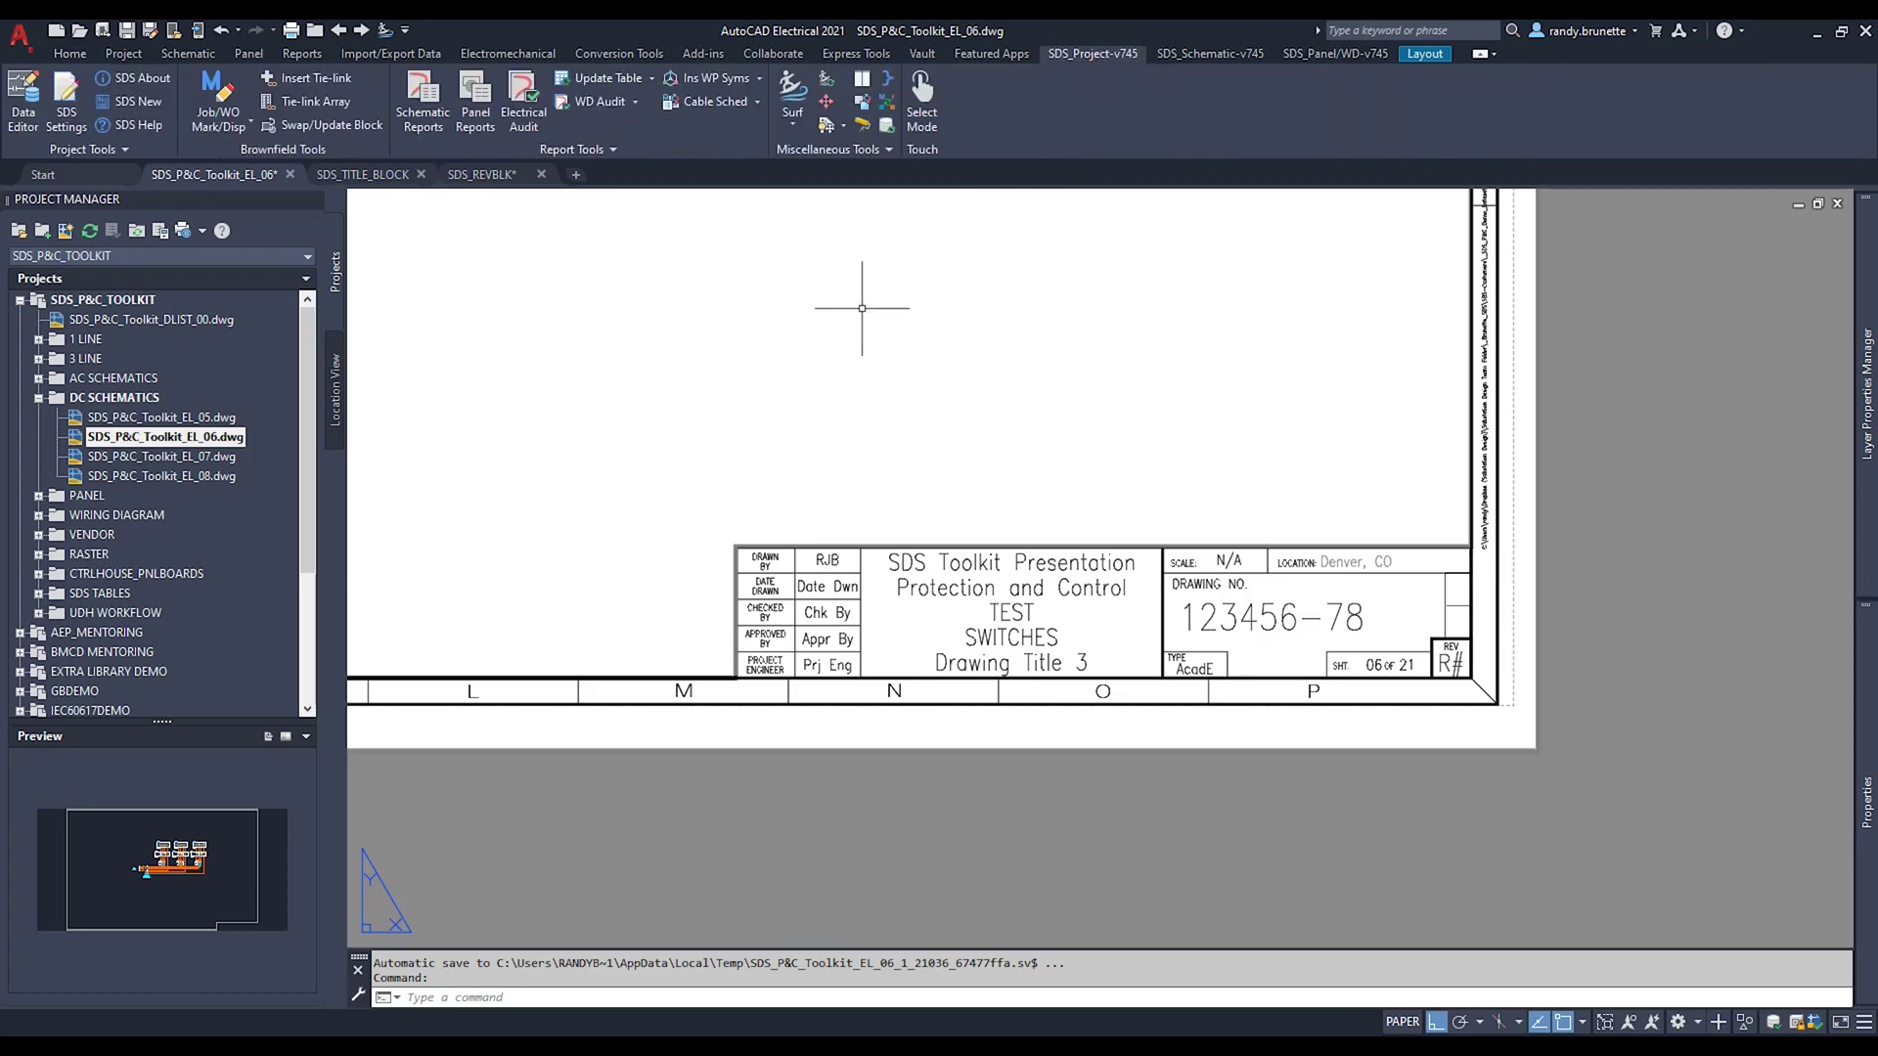
{"action": "left_click", "coordinate": [587, 152]}
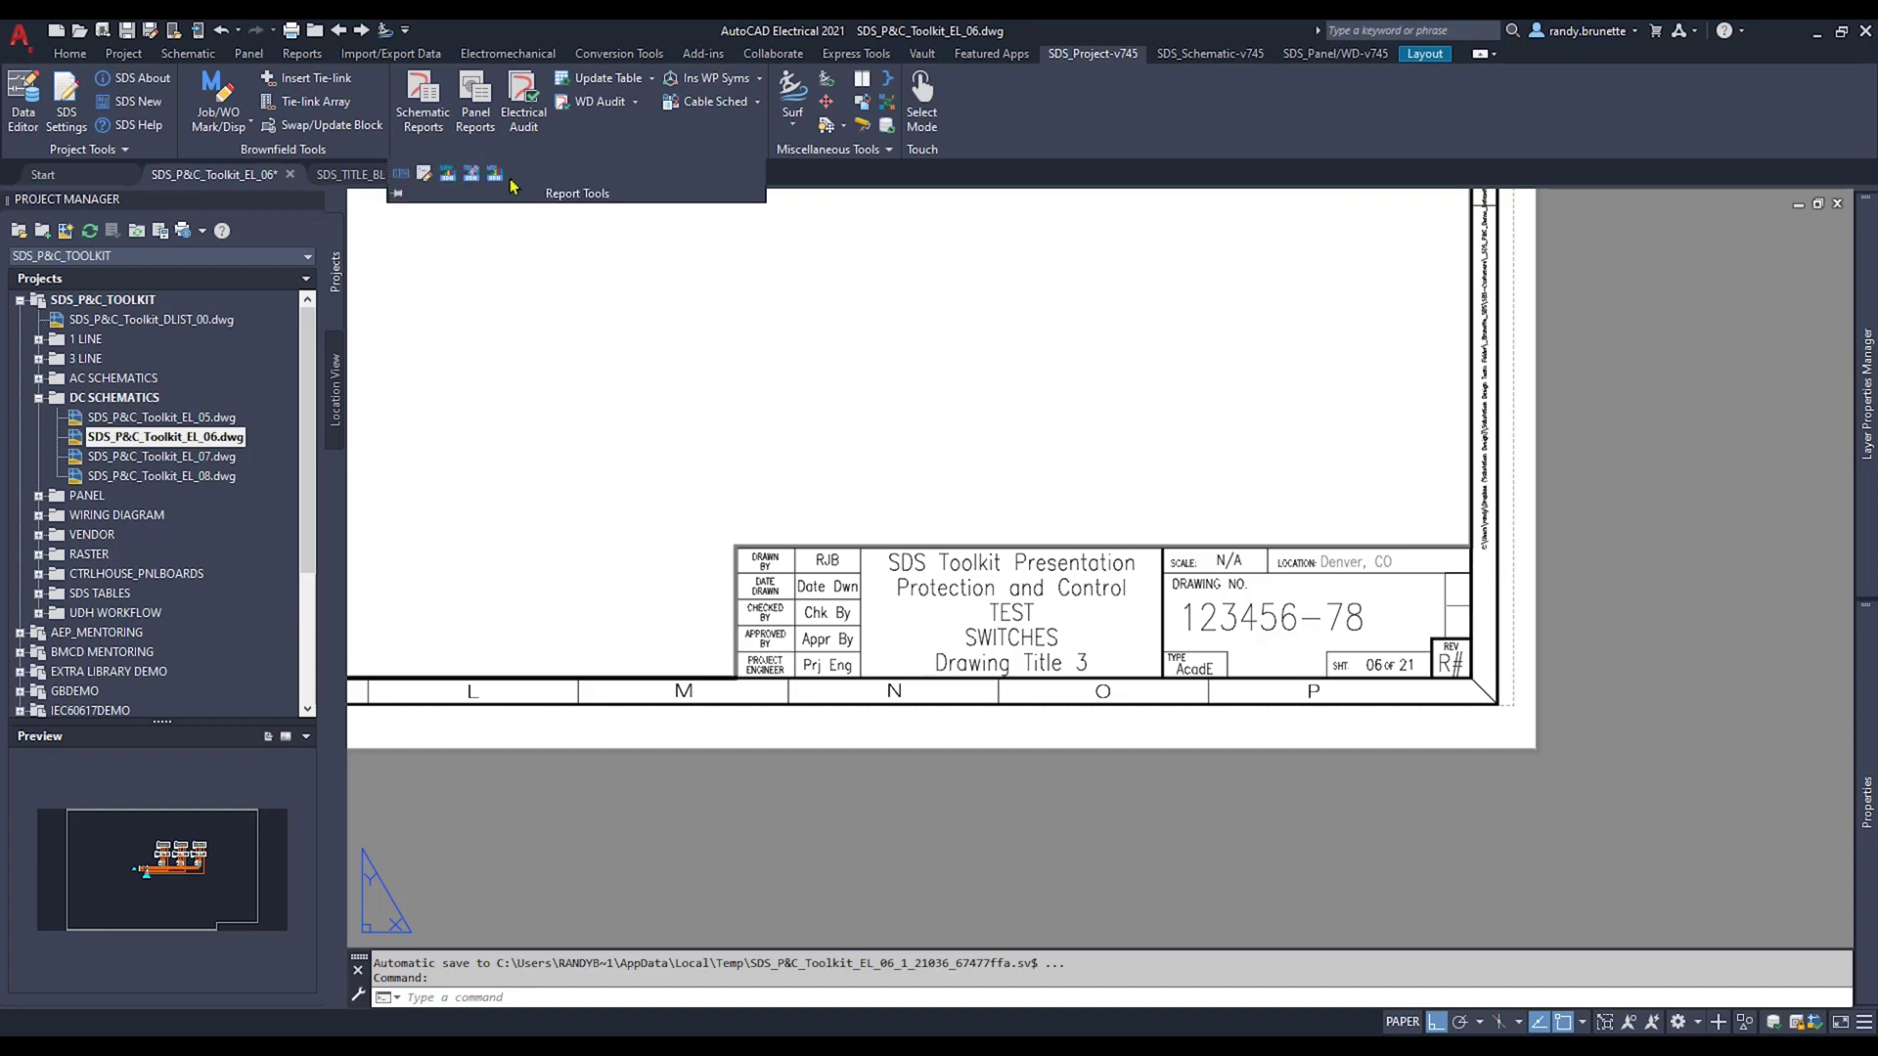
Start TB Rev Line on the title block and enter the Revision Description.
{"action": "left_click", "coordinate": [402, 175]}
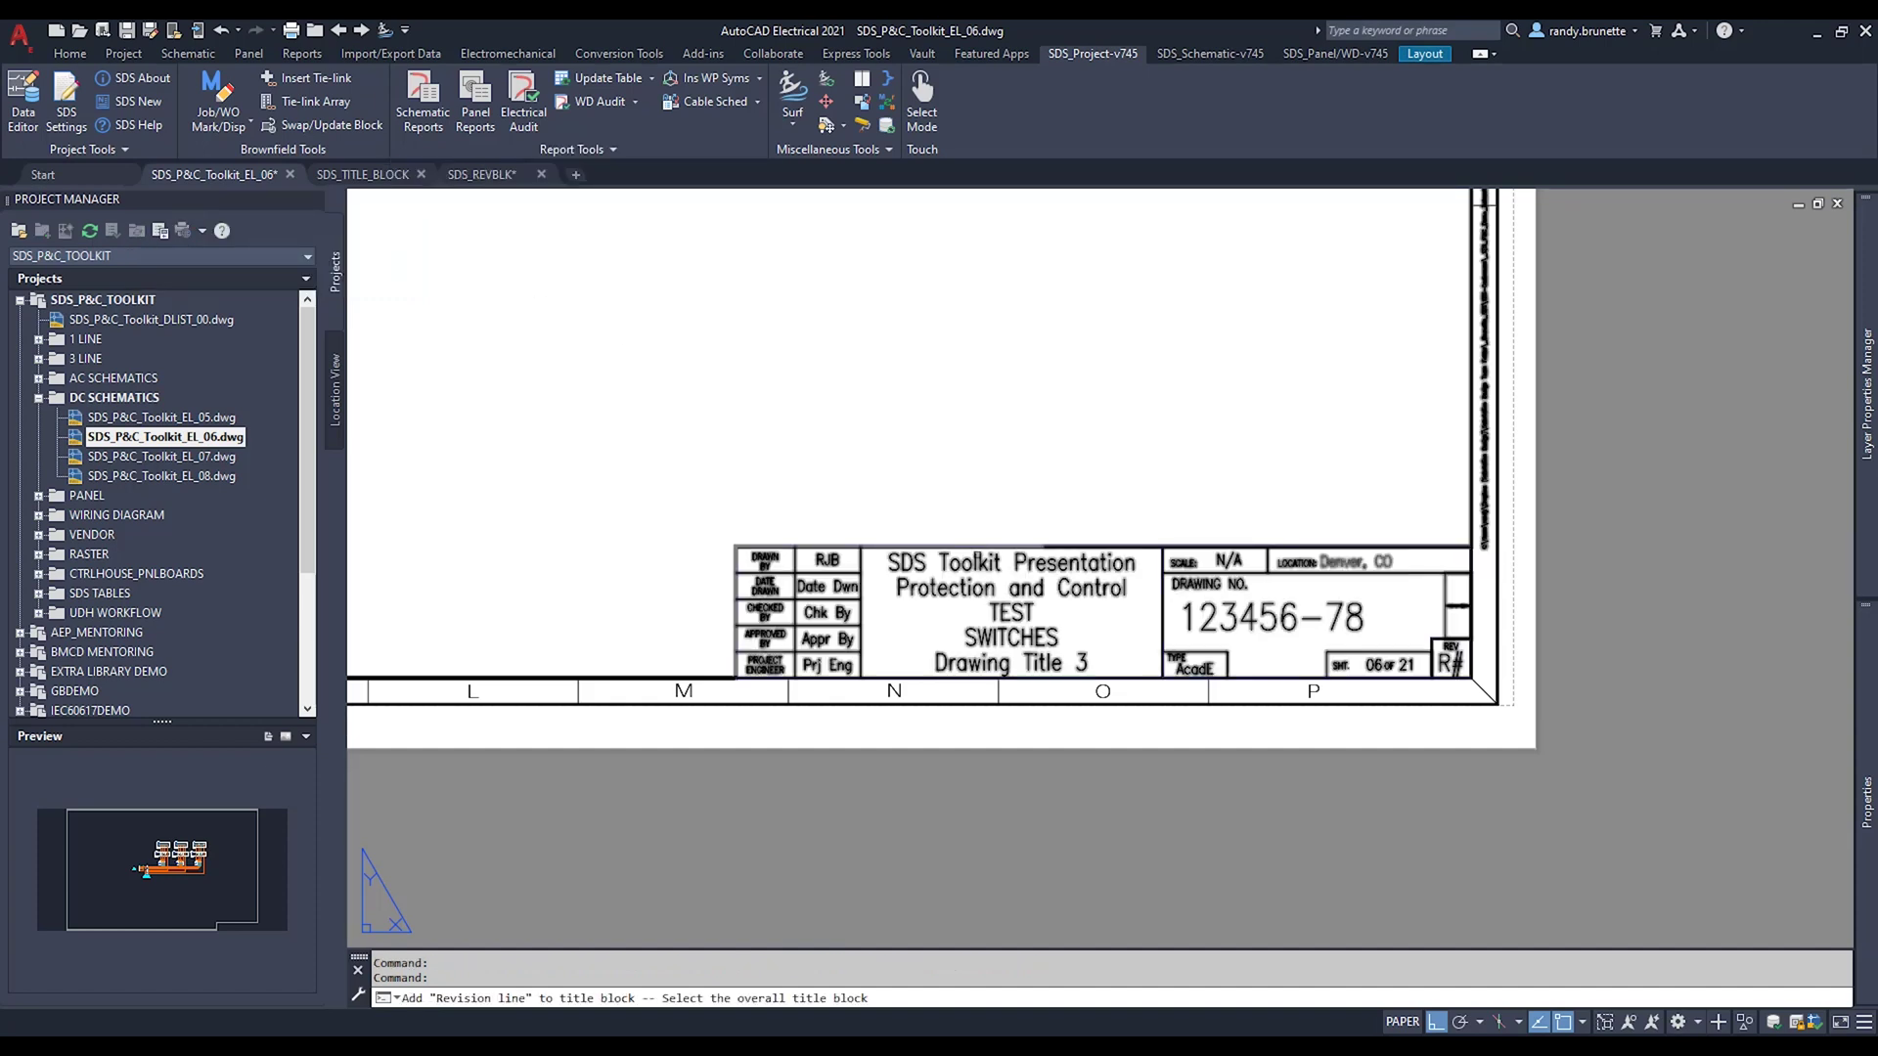
{"action": "left_click", "coordinate": [1484, 440]}
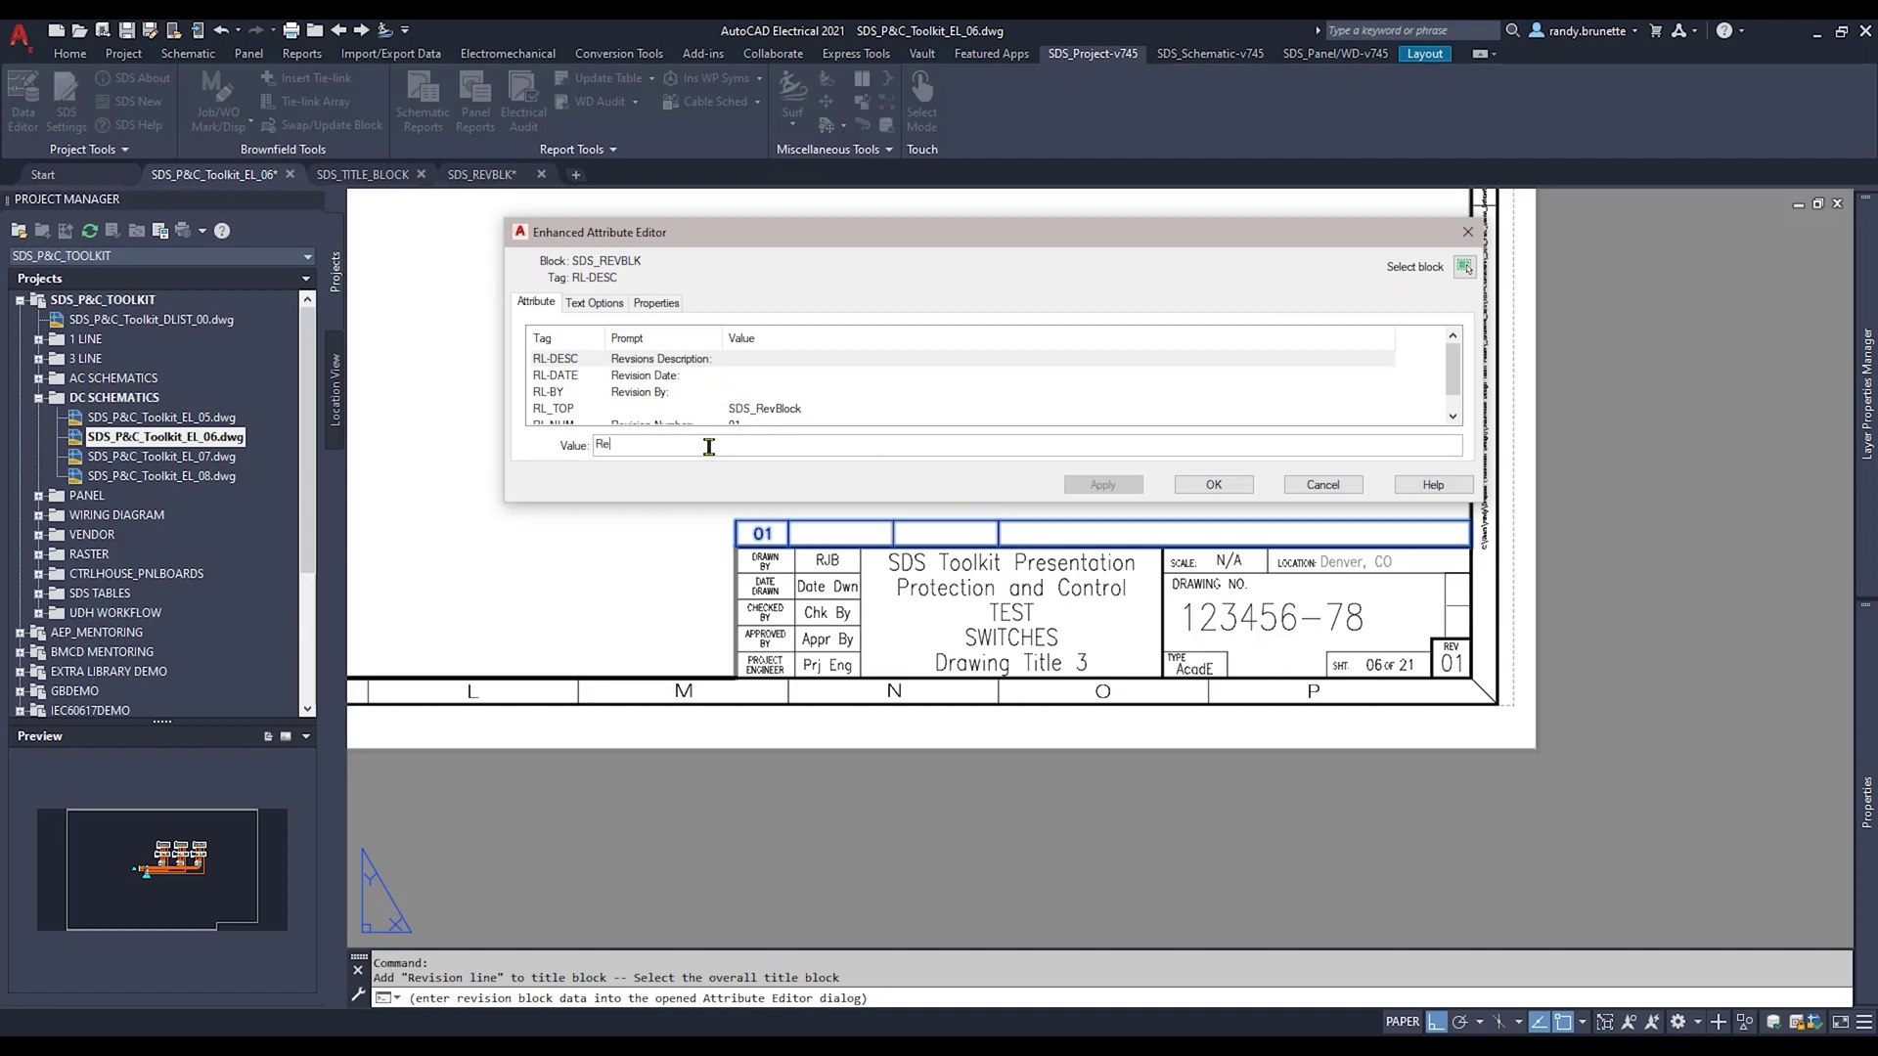
{"action": "type", "text": "vision Description"}
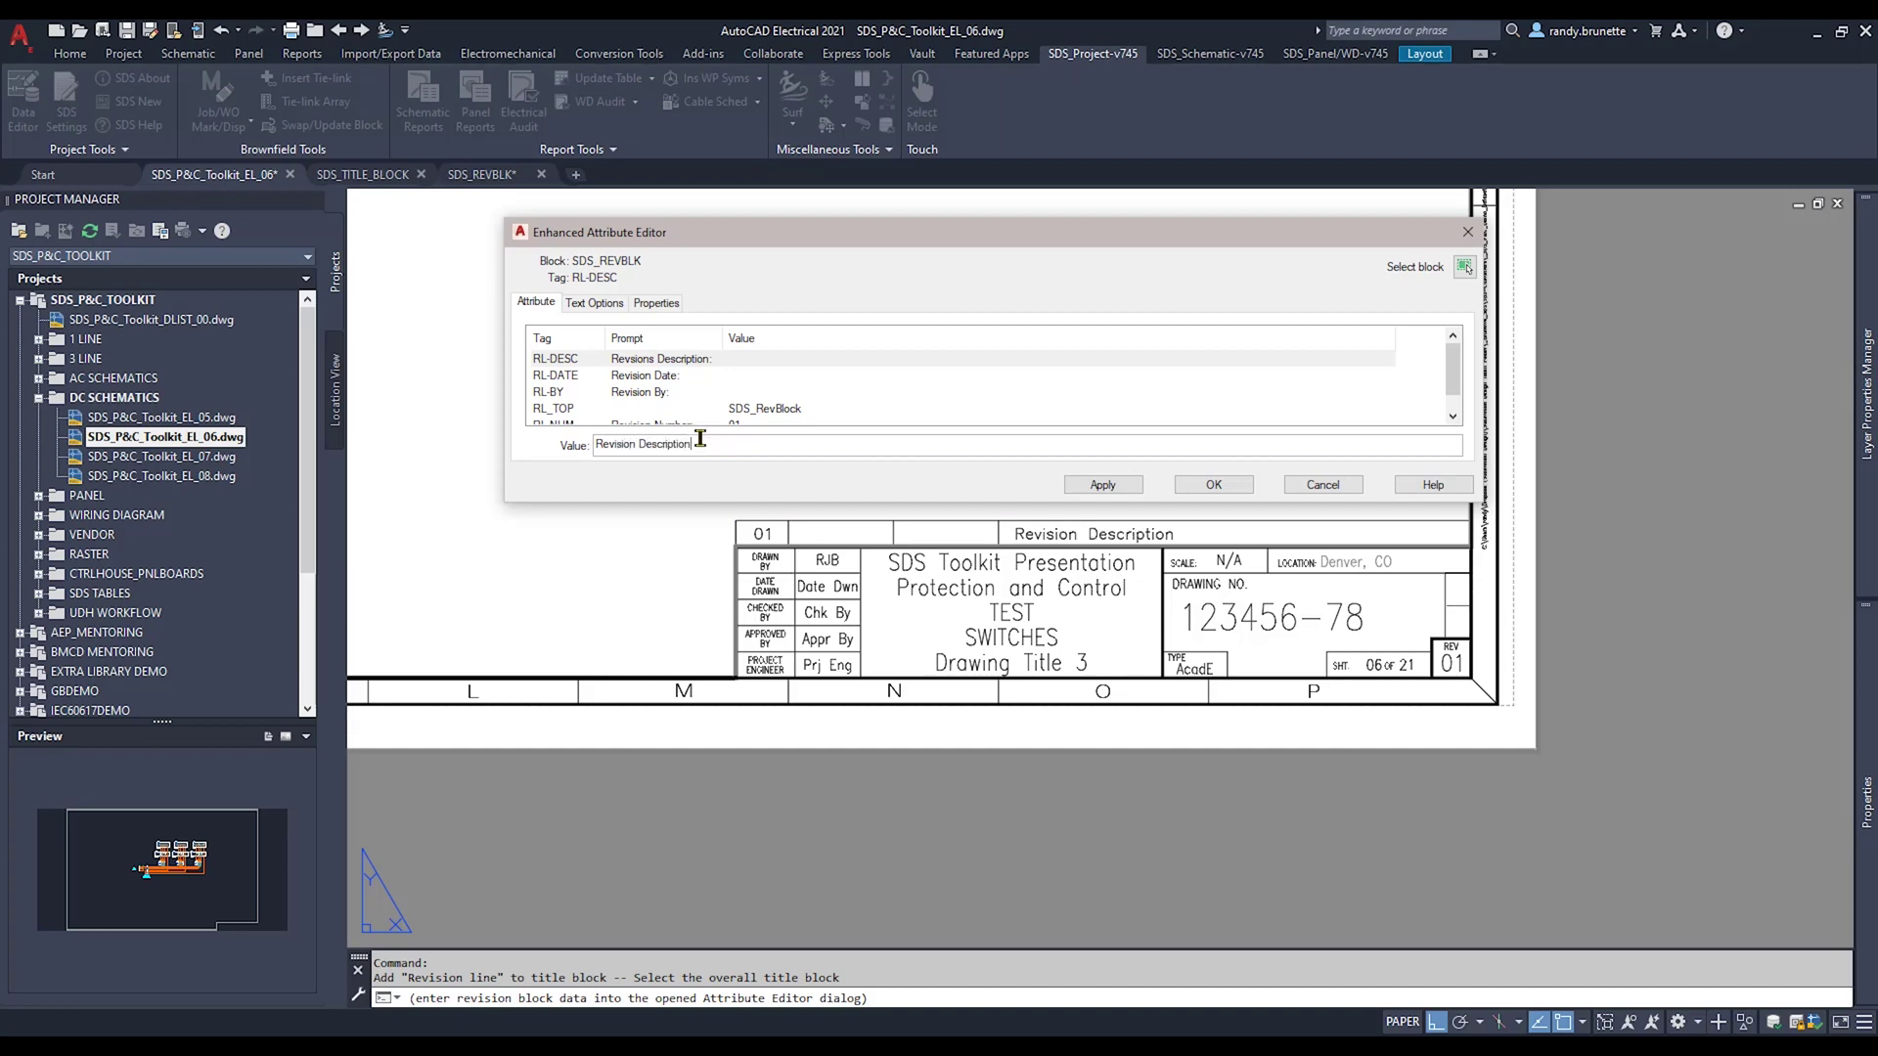
Fill RL-DATE with 10-30-20 and RL-BY with the reviser's initials, confirming revision line 01.
{"action": "left_click", "coordinate": [617, 379]}
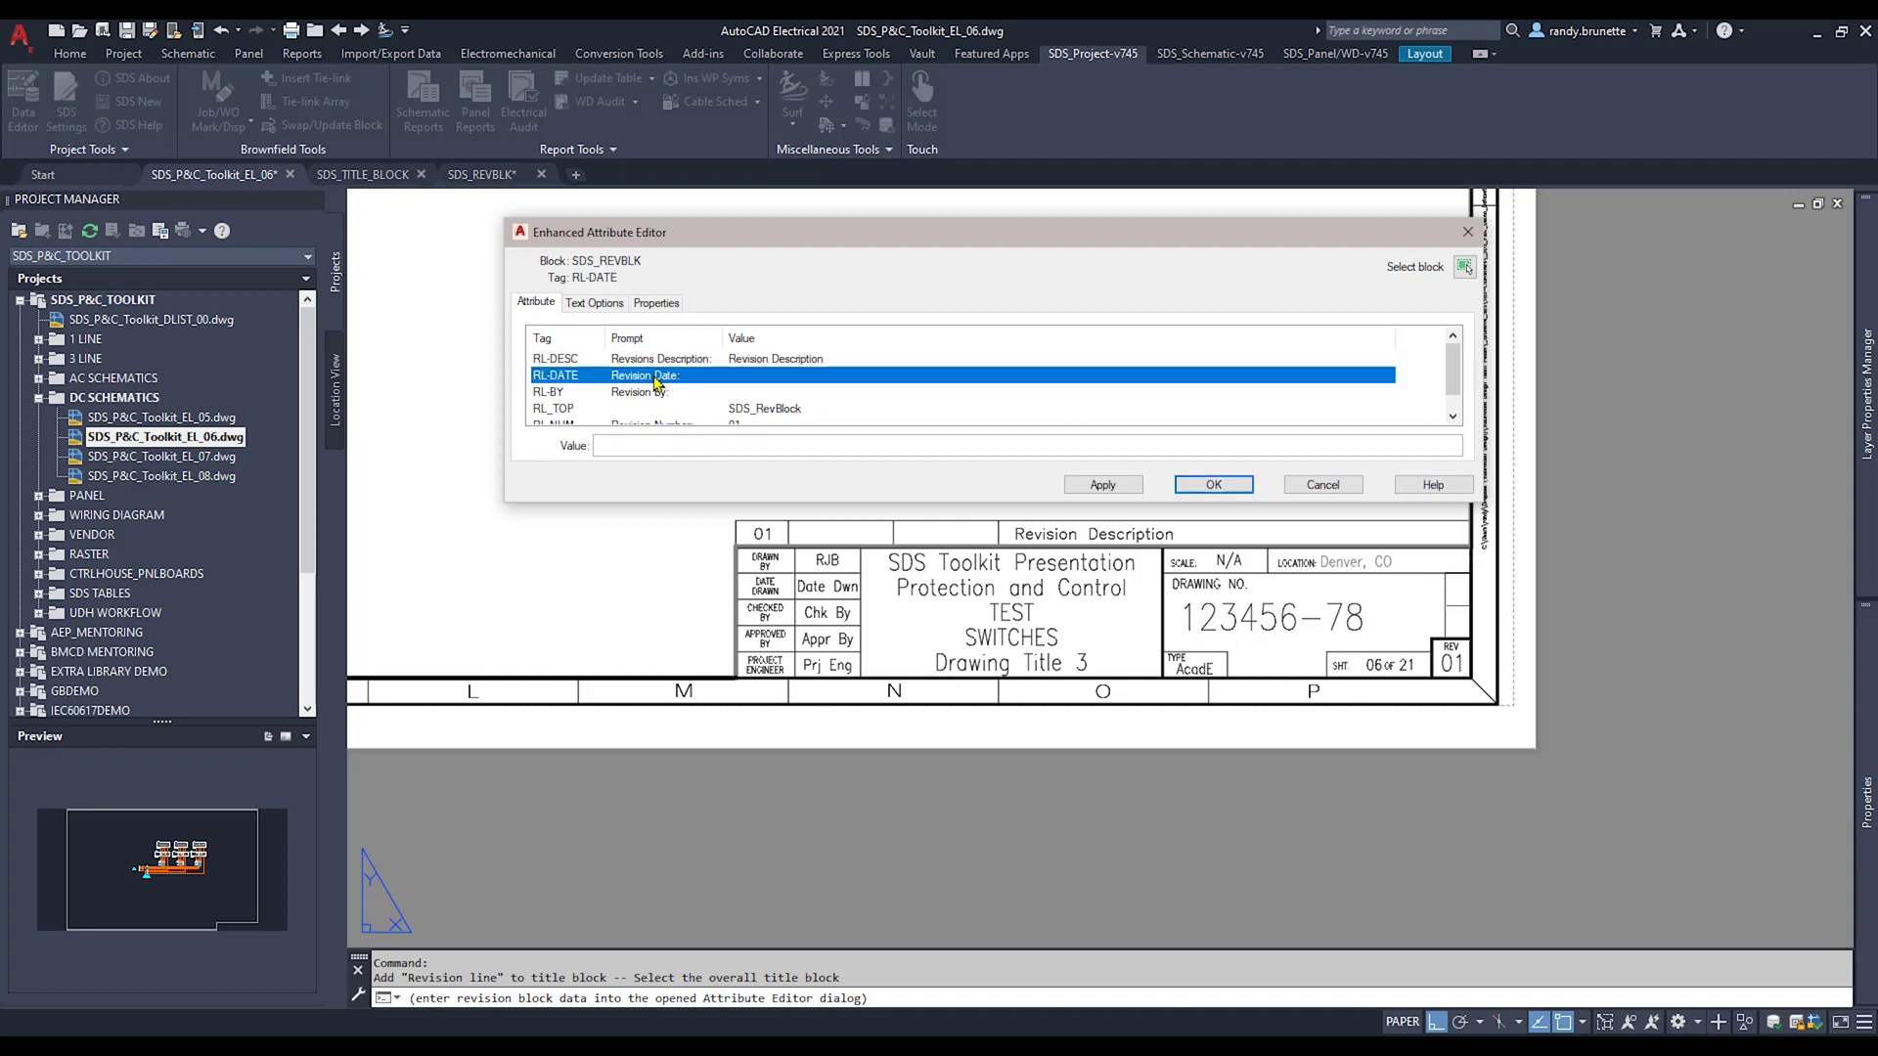
{"action": "left_click", "coordinate": [702, 448]}
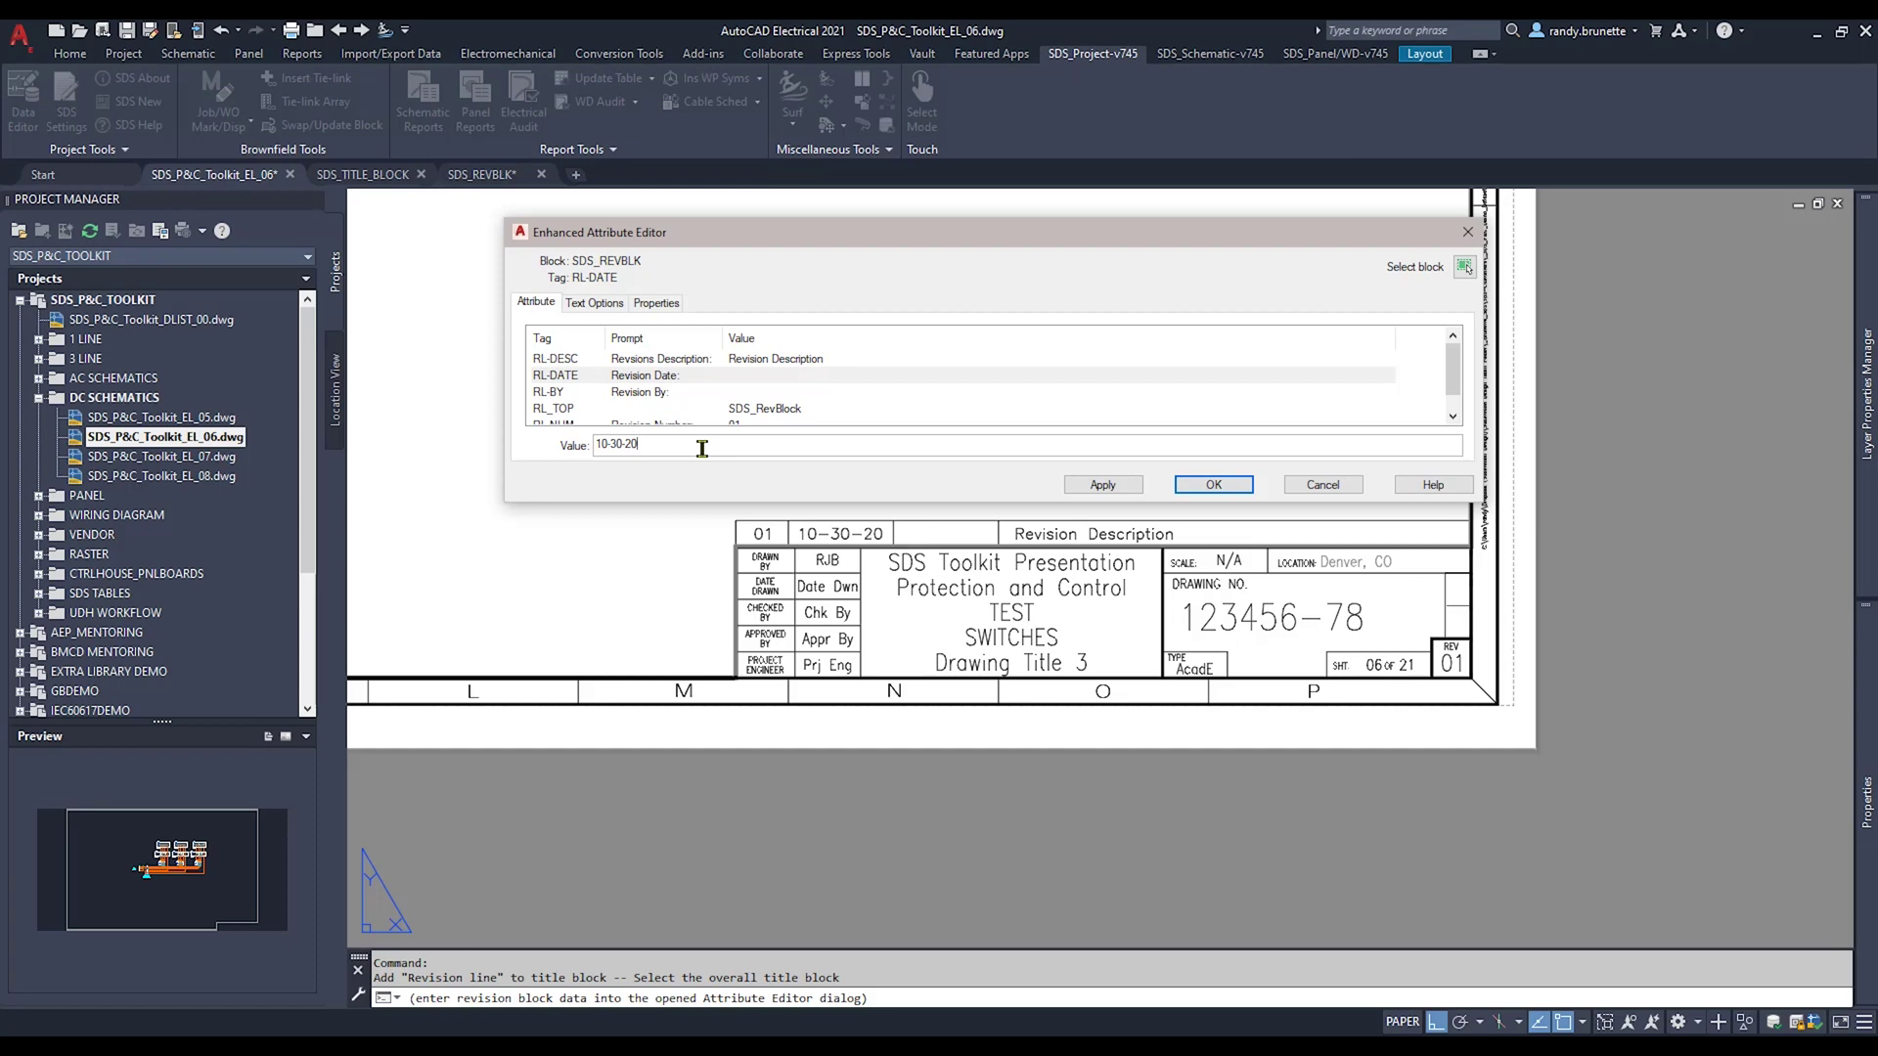
{"action": "left_click", "coordinate": [658, 392]}
{"action": "left_click", "coordinate": [676, 447]}
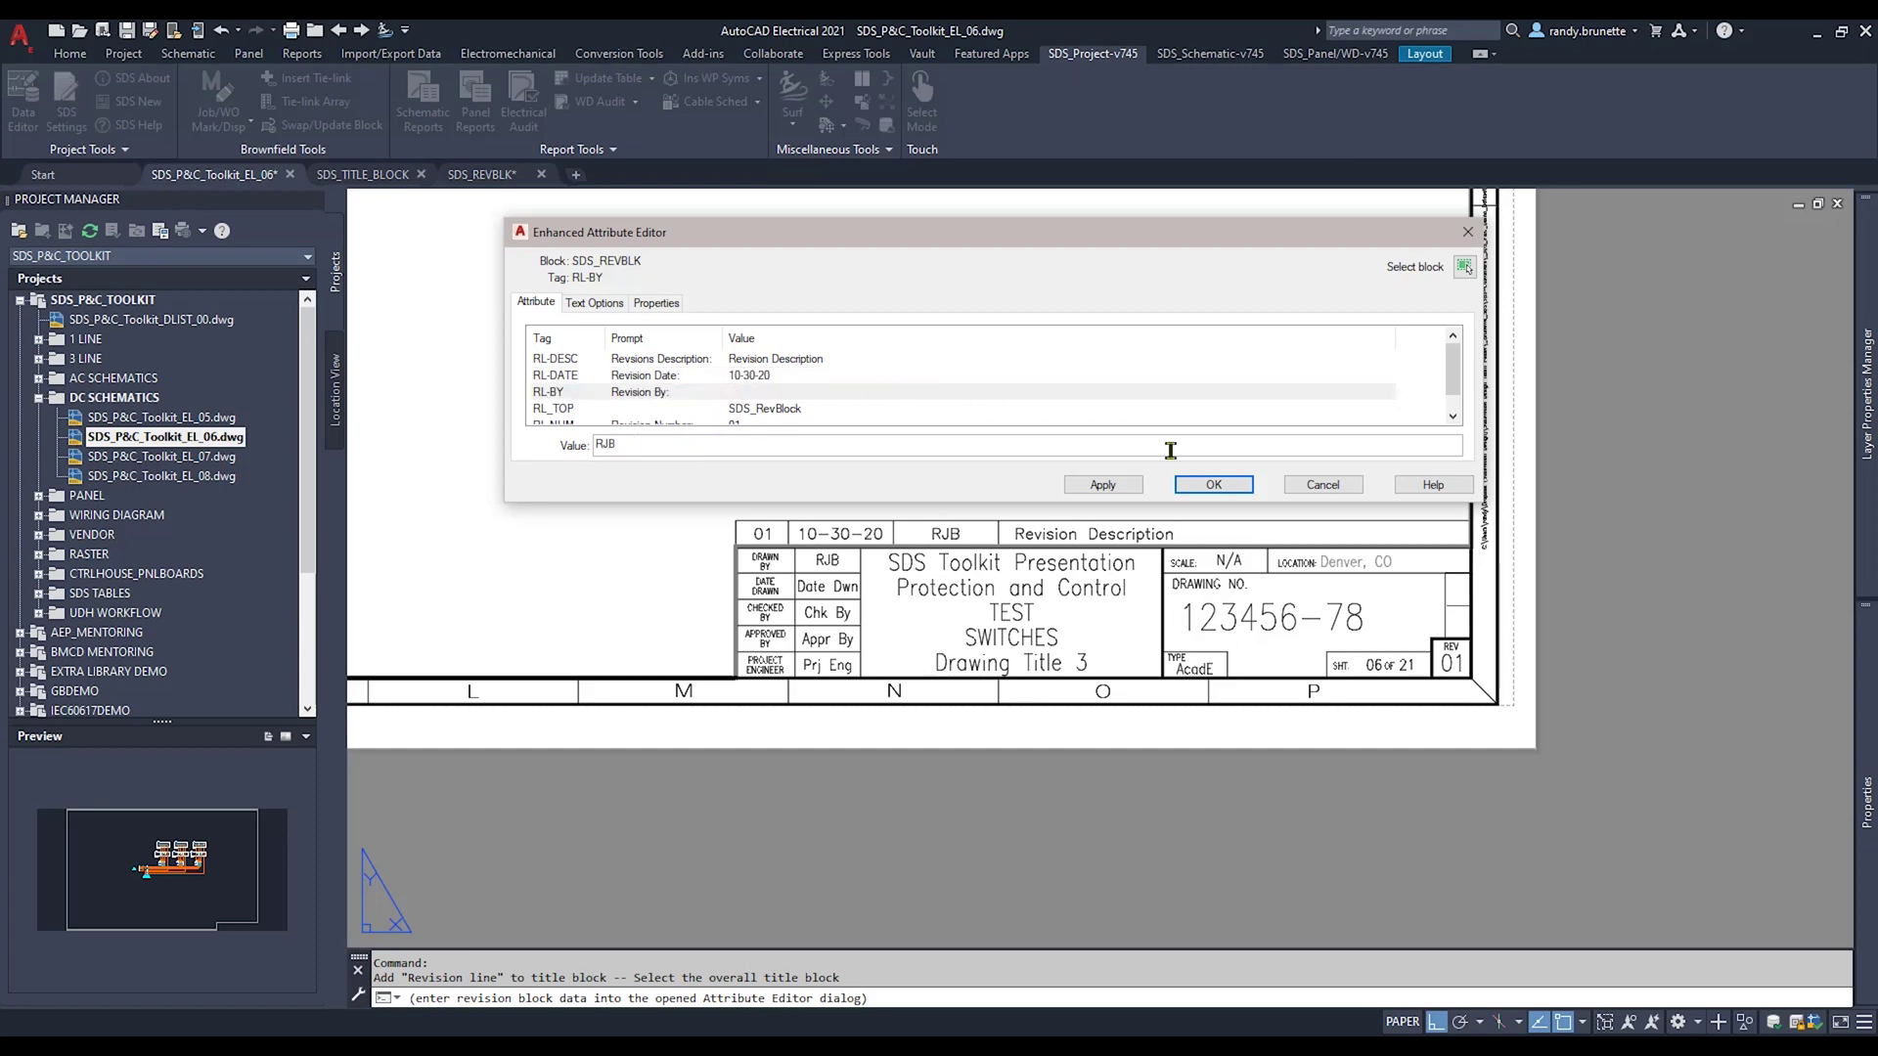
{"action": "left_click", "coordinate": [1216, 486]}
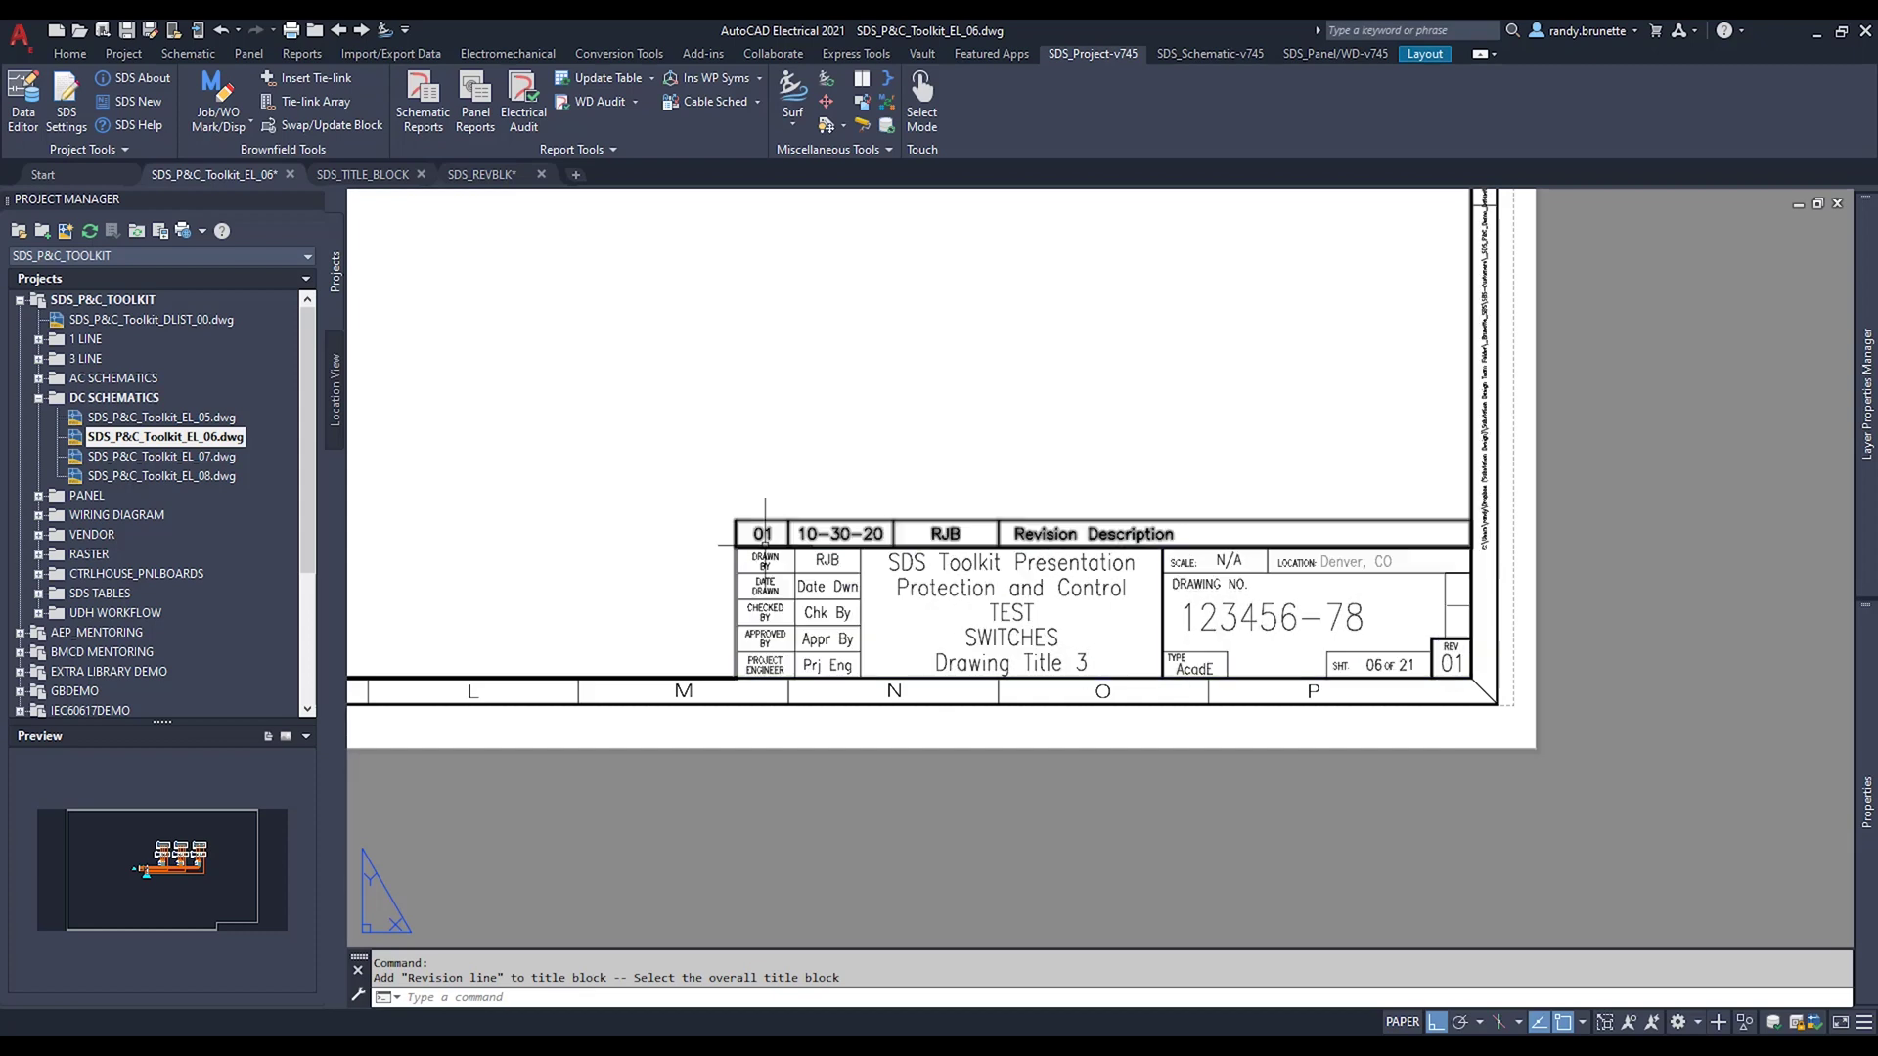
{"action": "left_click", "coordinate": [573, 149]}
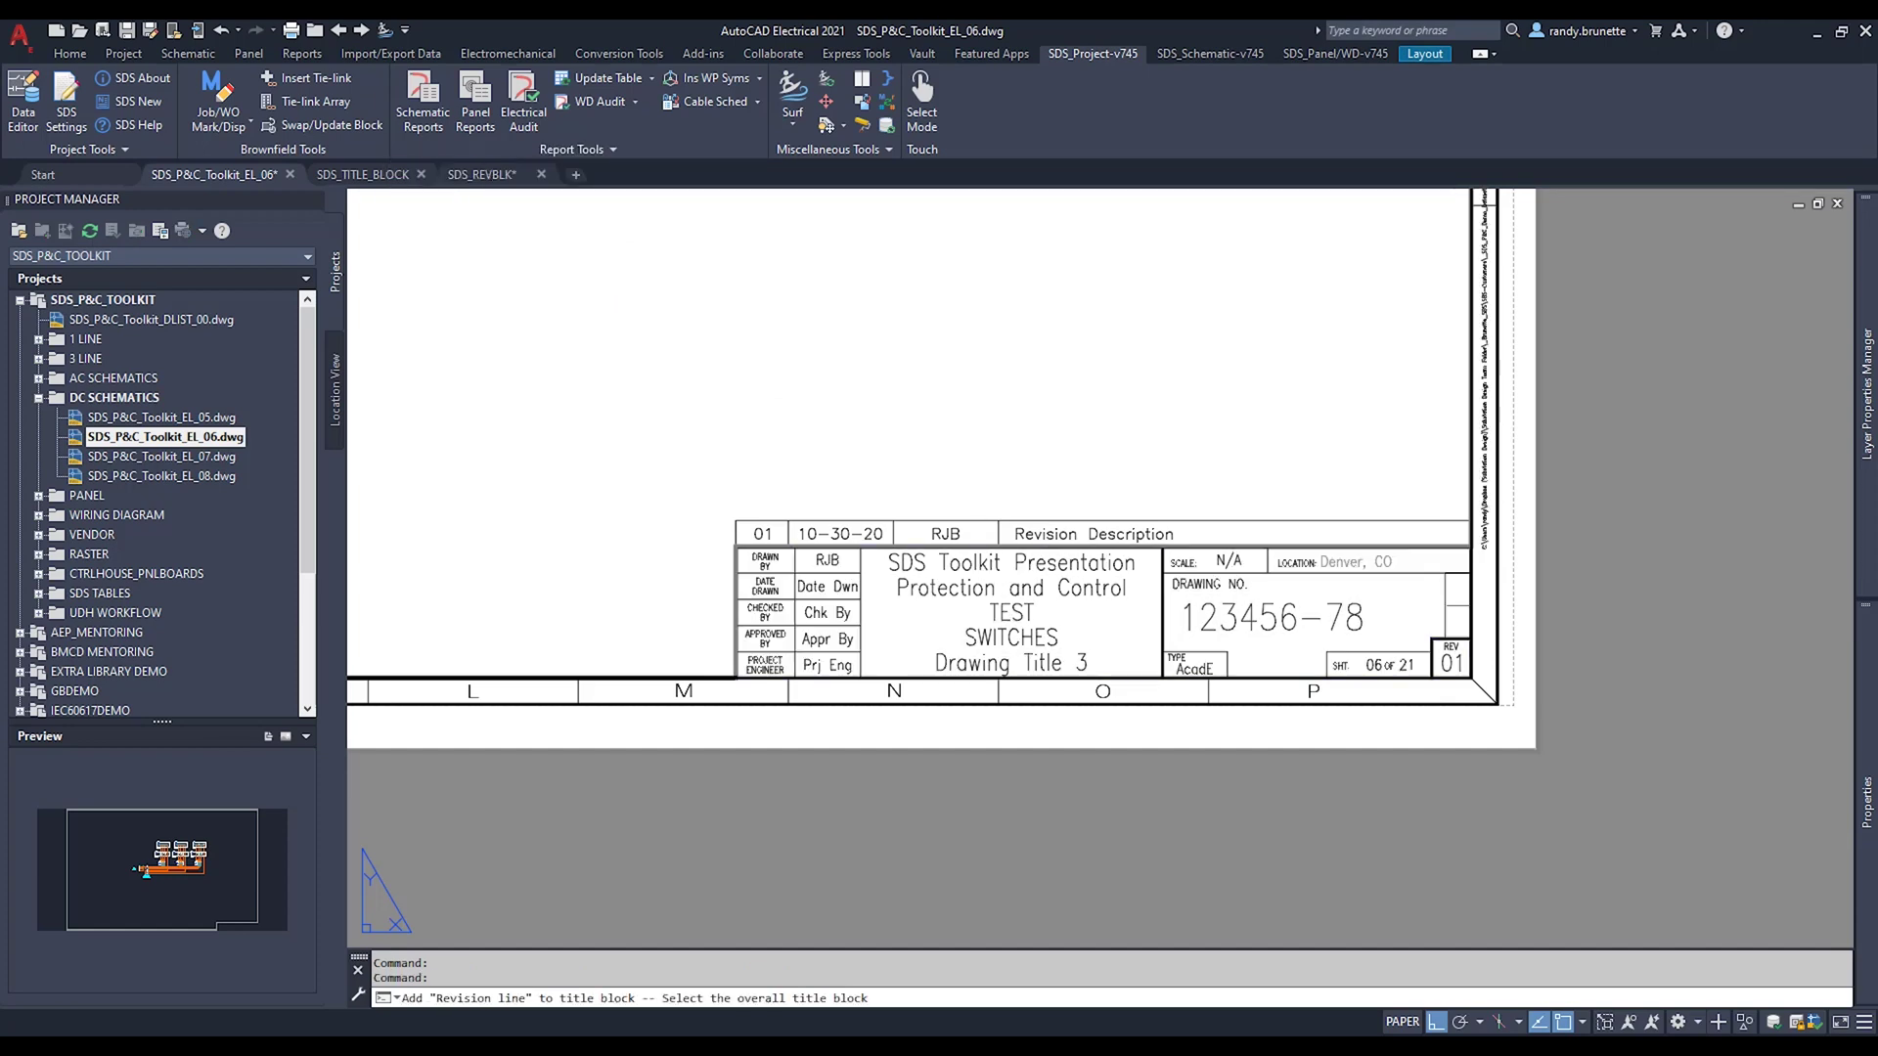
Add empty revision lines 02 and 03 to the title block without details.
{"action": "left_click", "coordinate": [808, 522]}
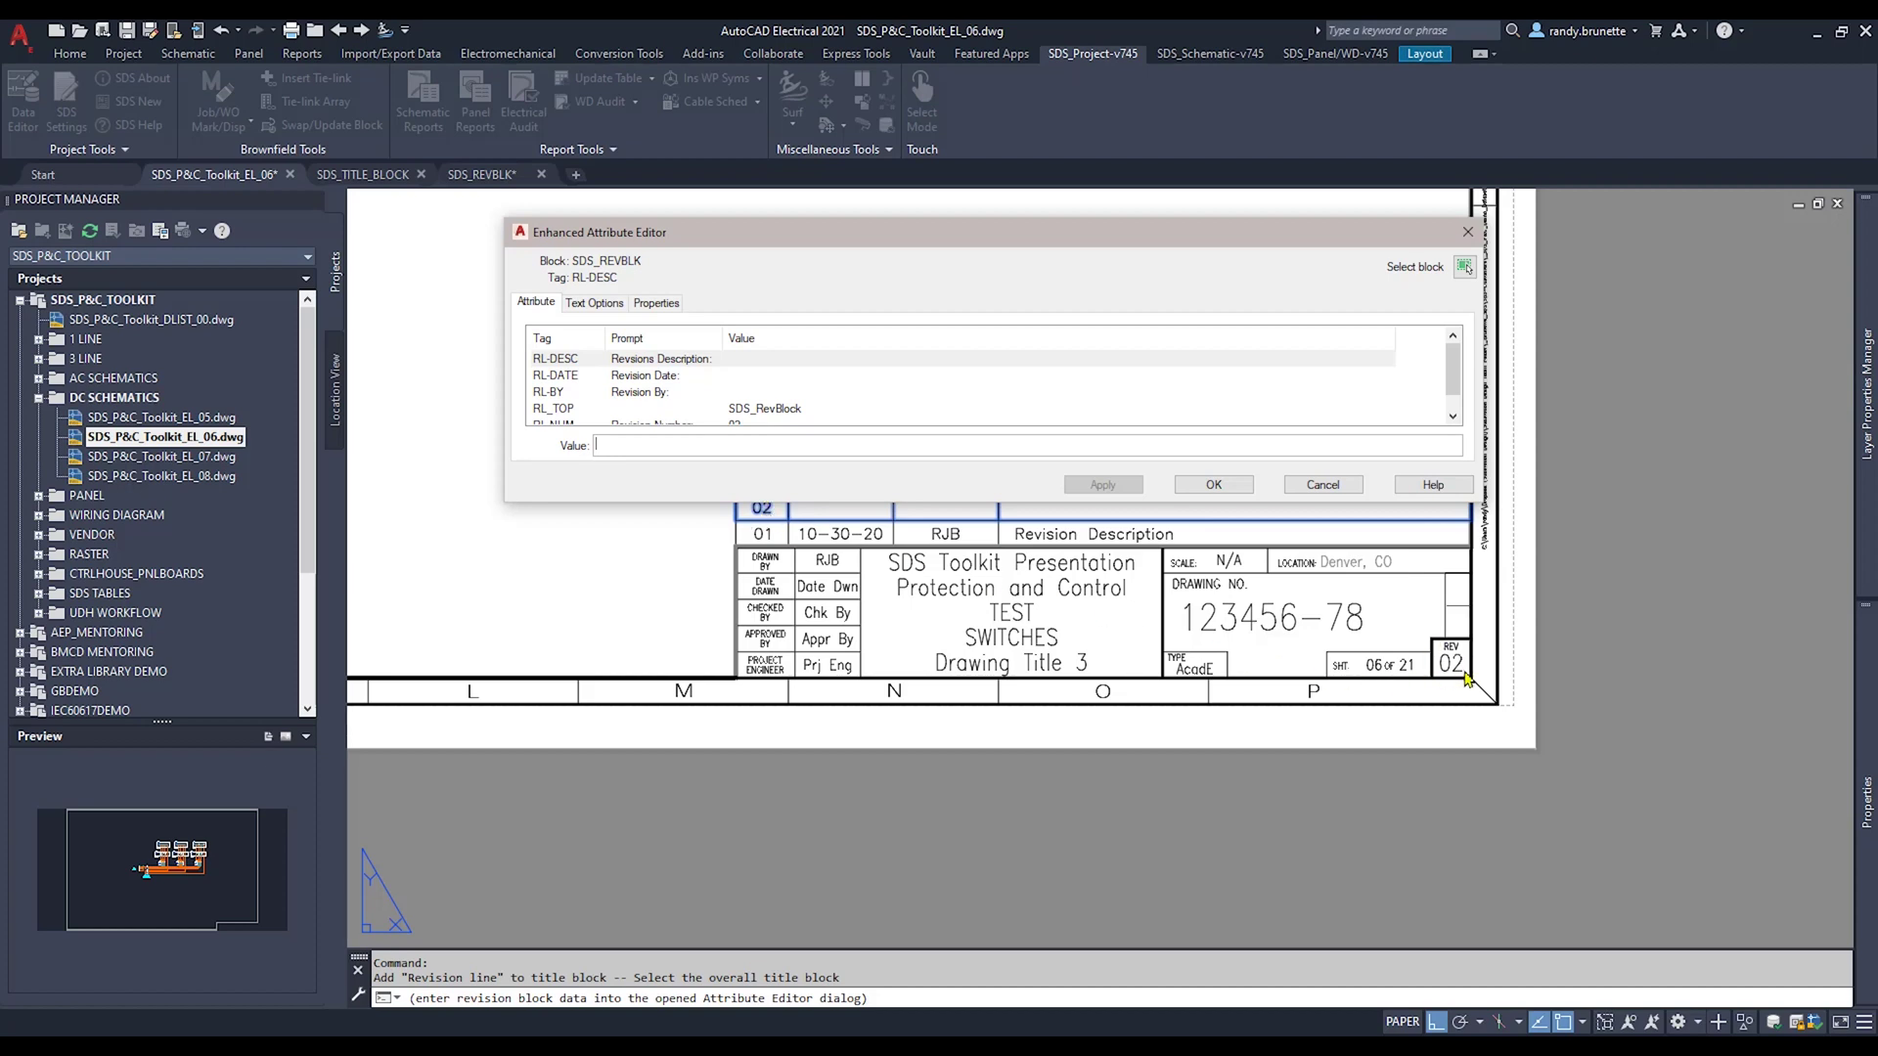
{"action": "left_click", "coordinate": [1228, 491]}
{"action": "key", "text": "Return"}
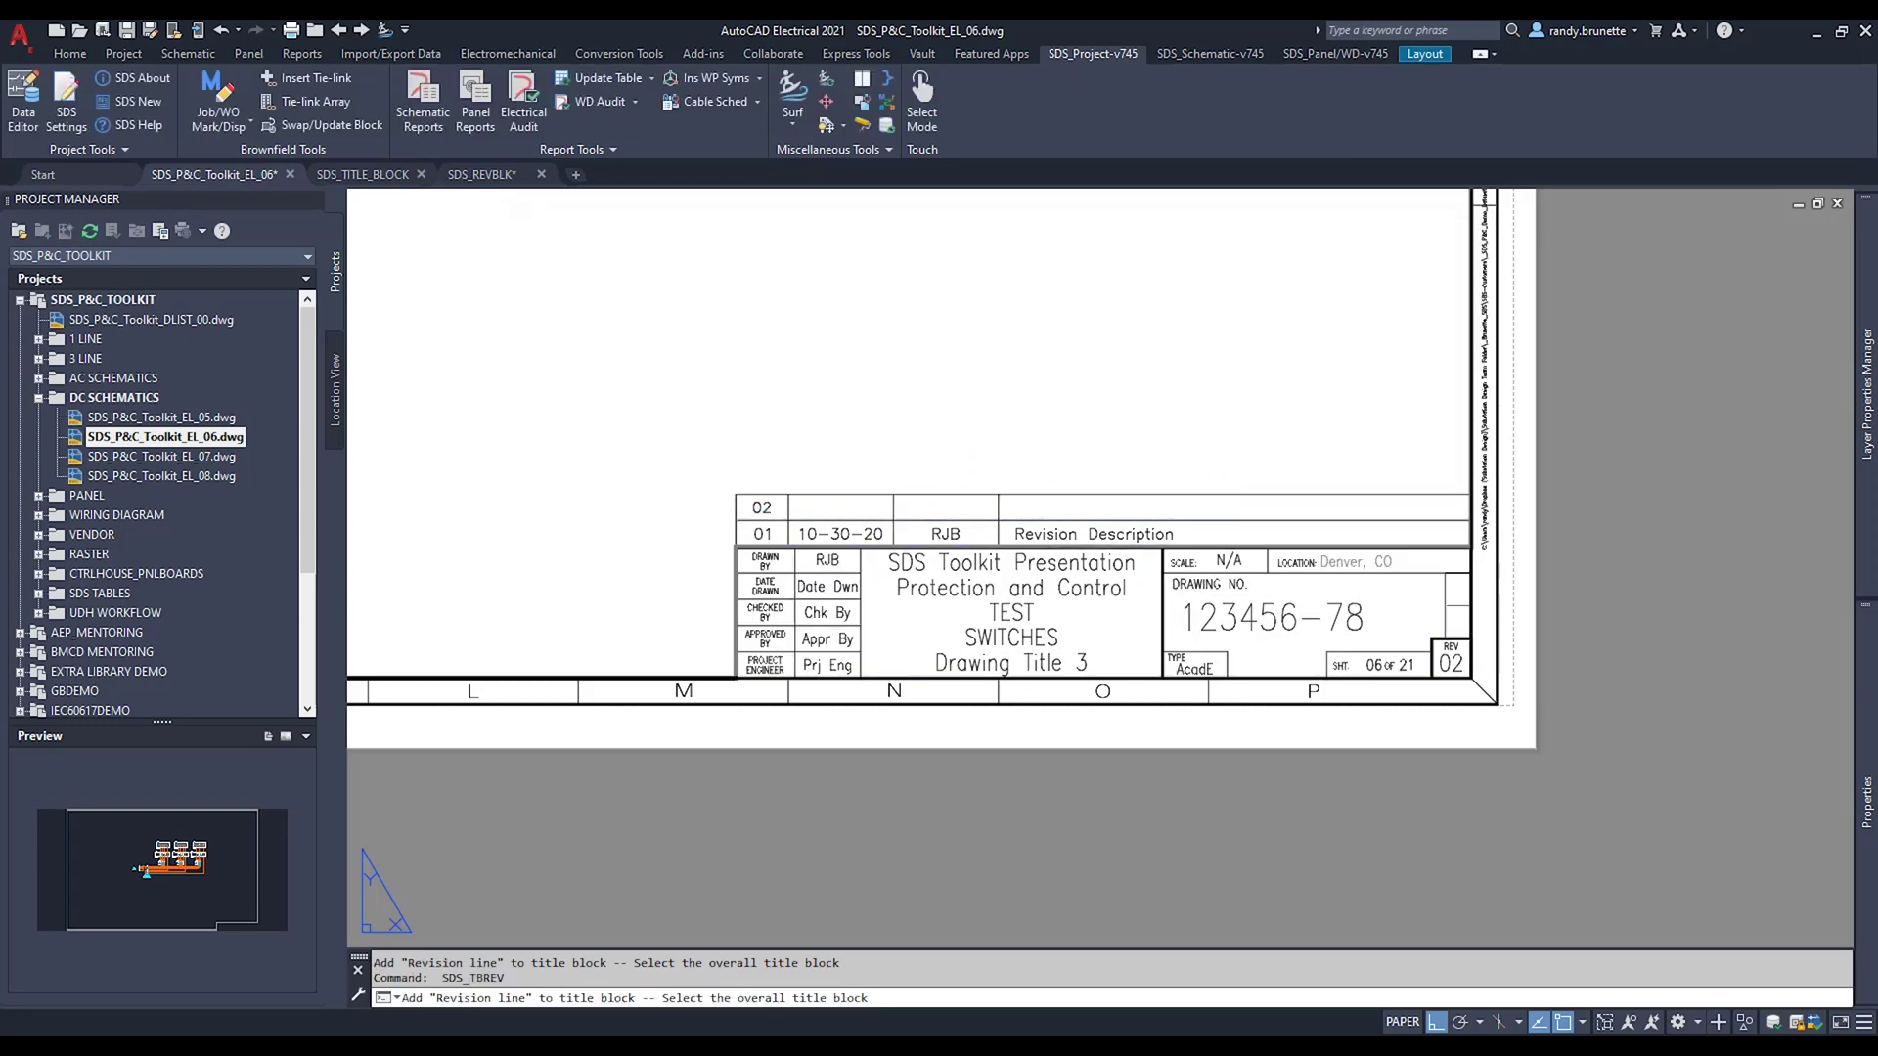
{"action": "left_click", "coordinate": [974, 452]}
{"action": "left_click", "coordinate": [1210, 486]}
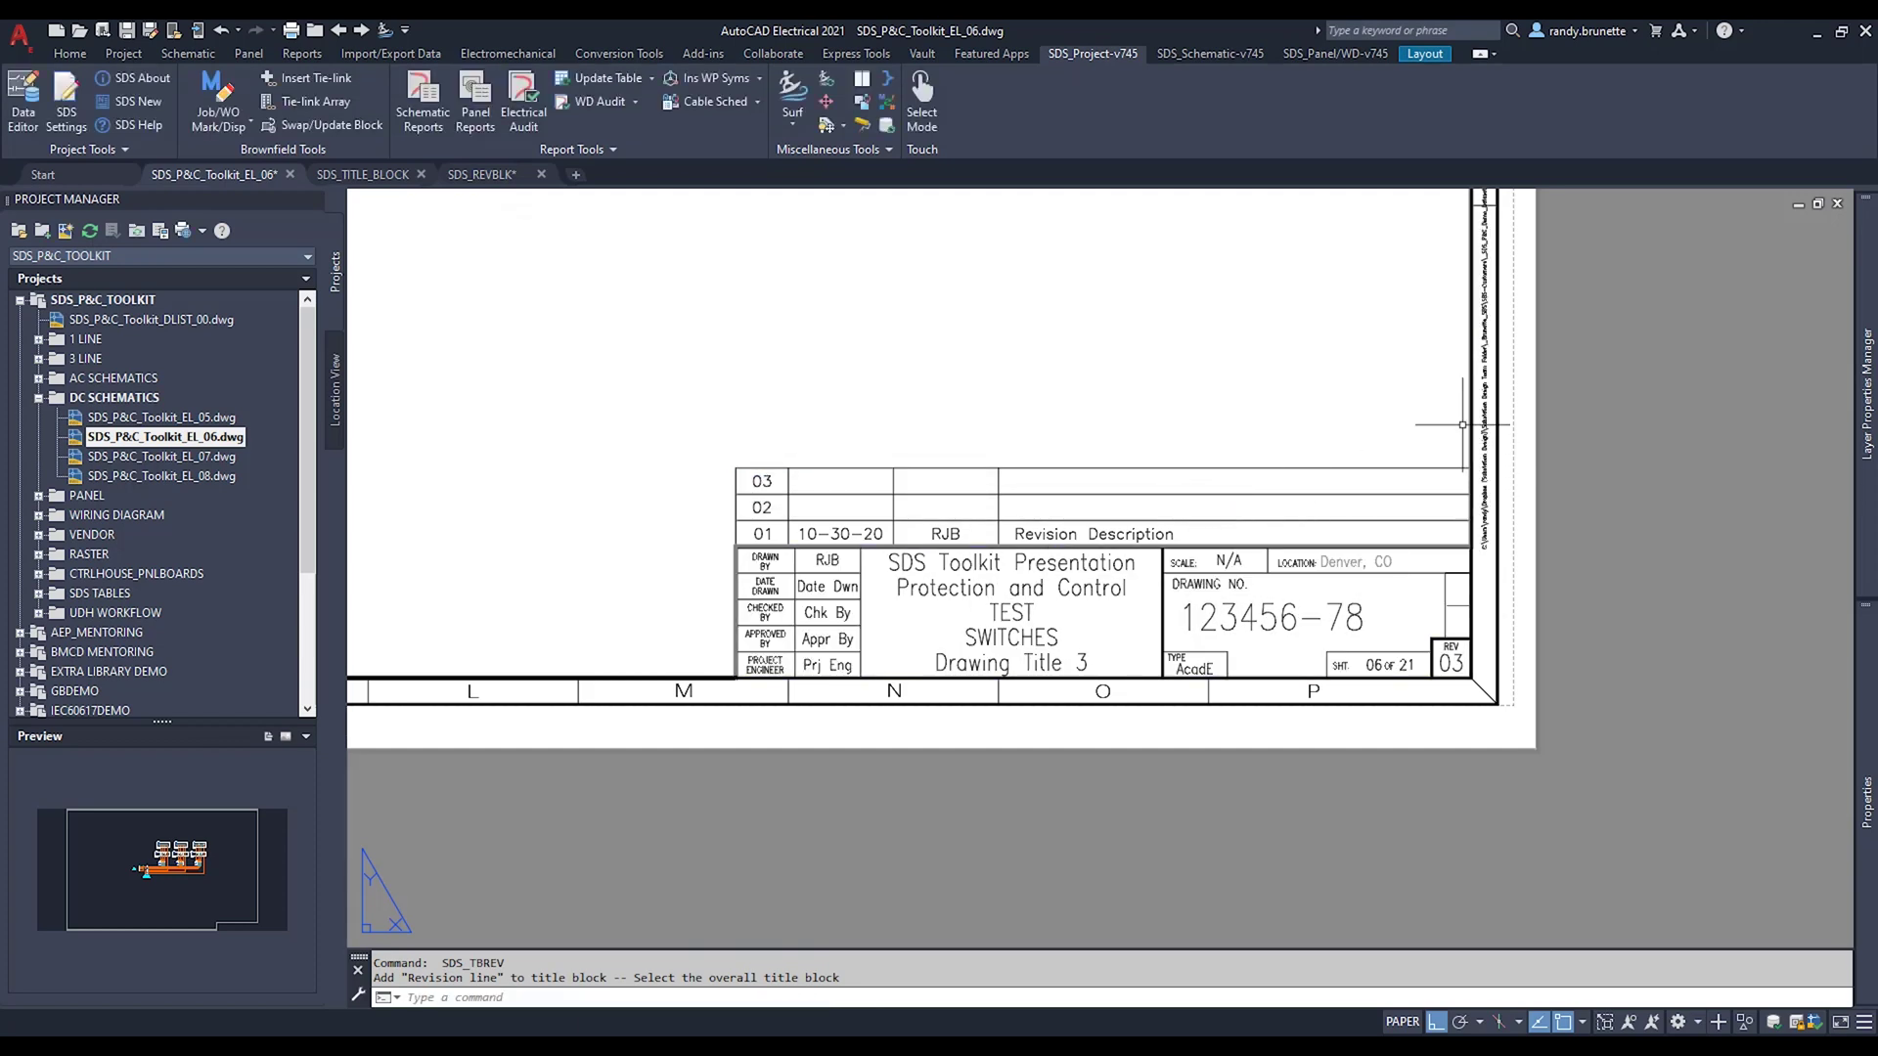
{"action": "key", "text": "Return"}
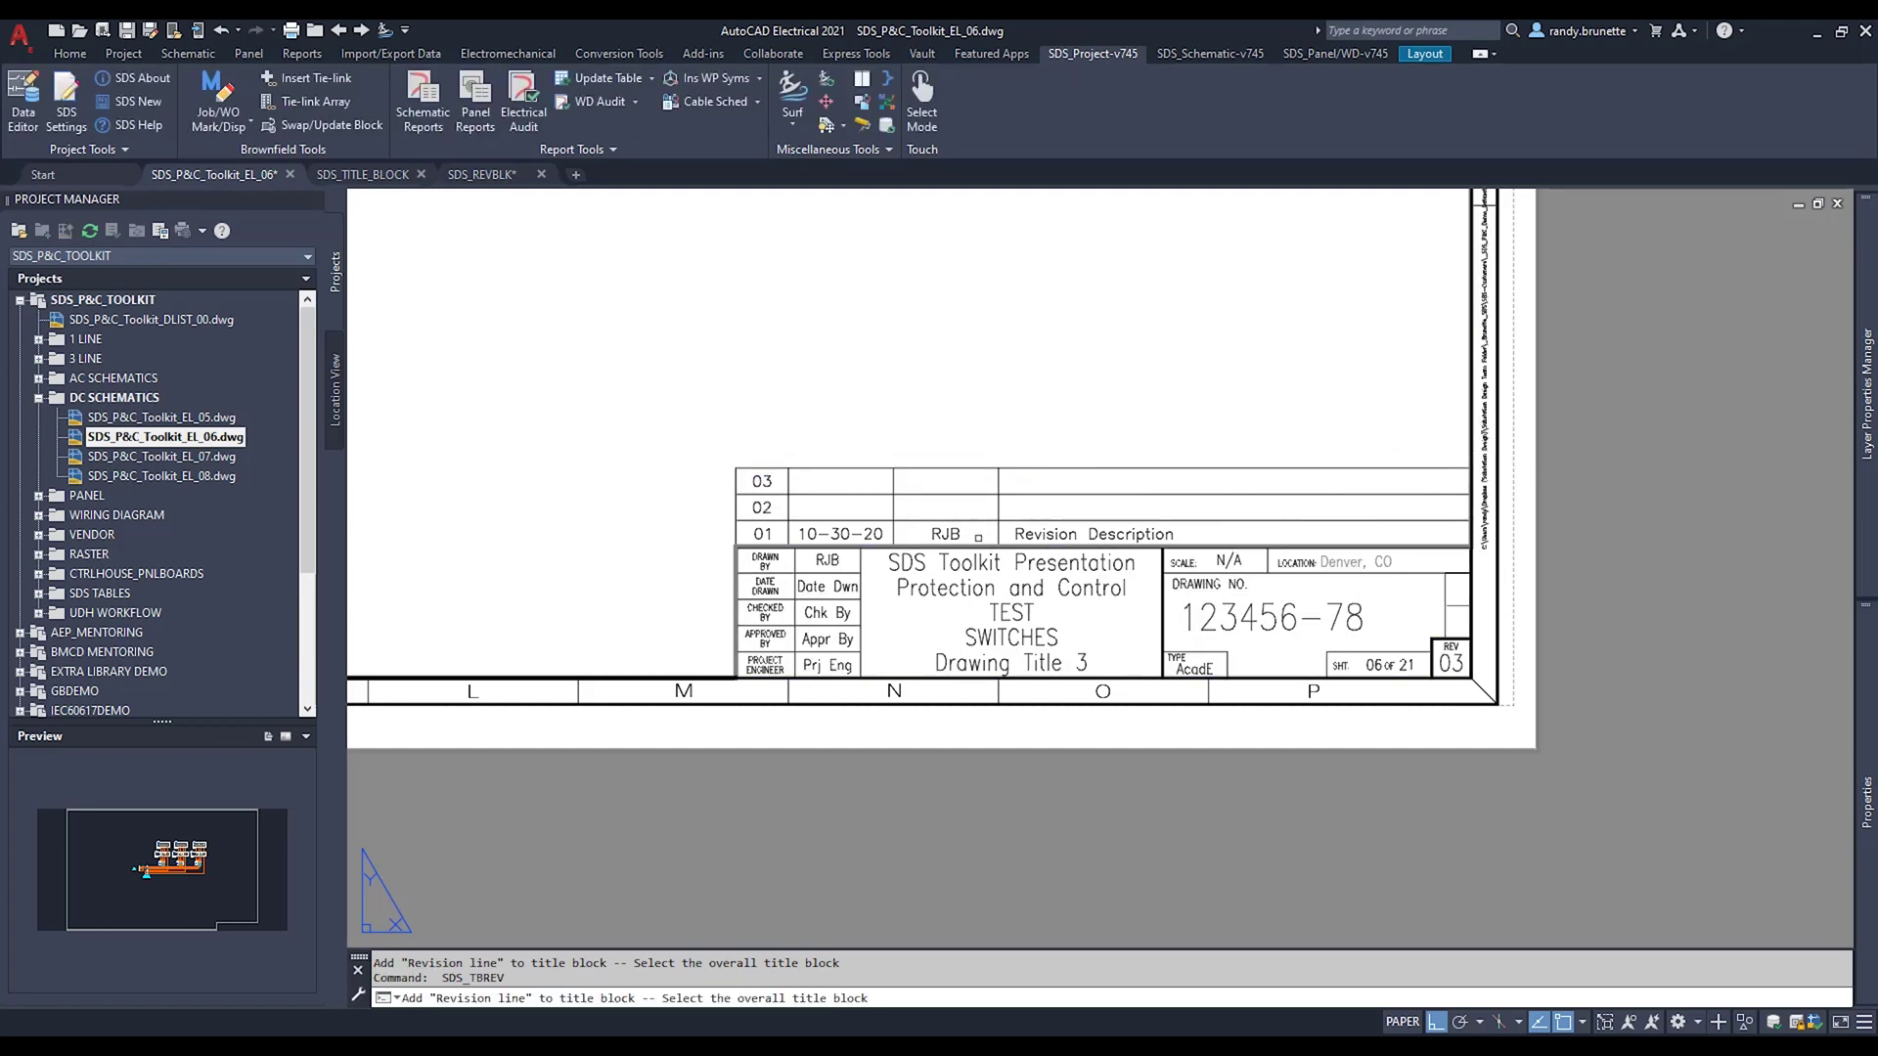
Add empty revision lines 04 and 05, with 05 starting a new column.
{"action": "left_click", "coordinate": [975, 559]}
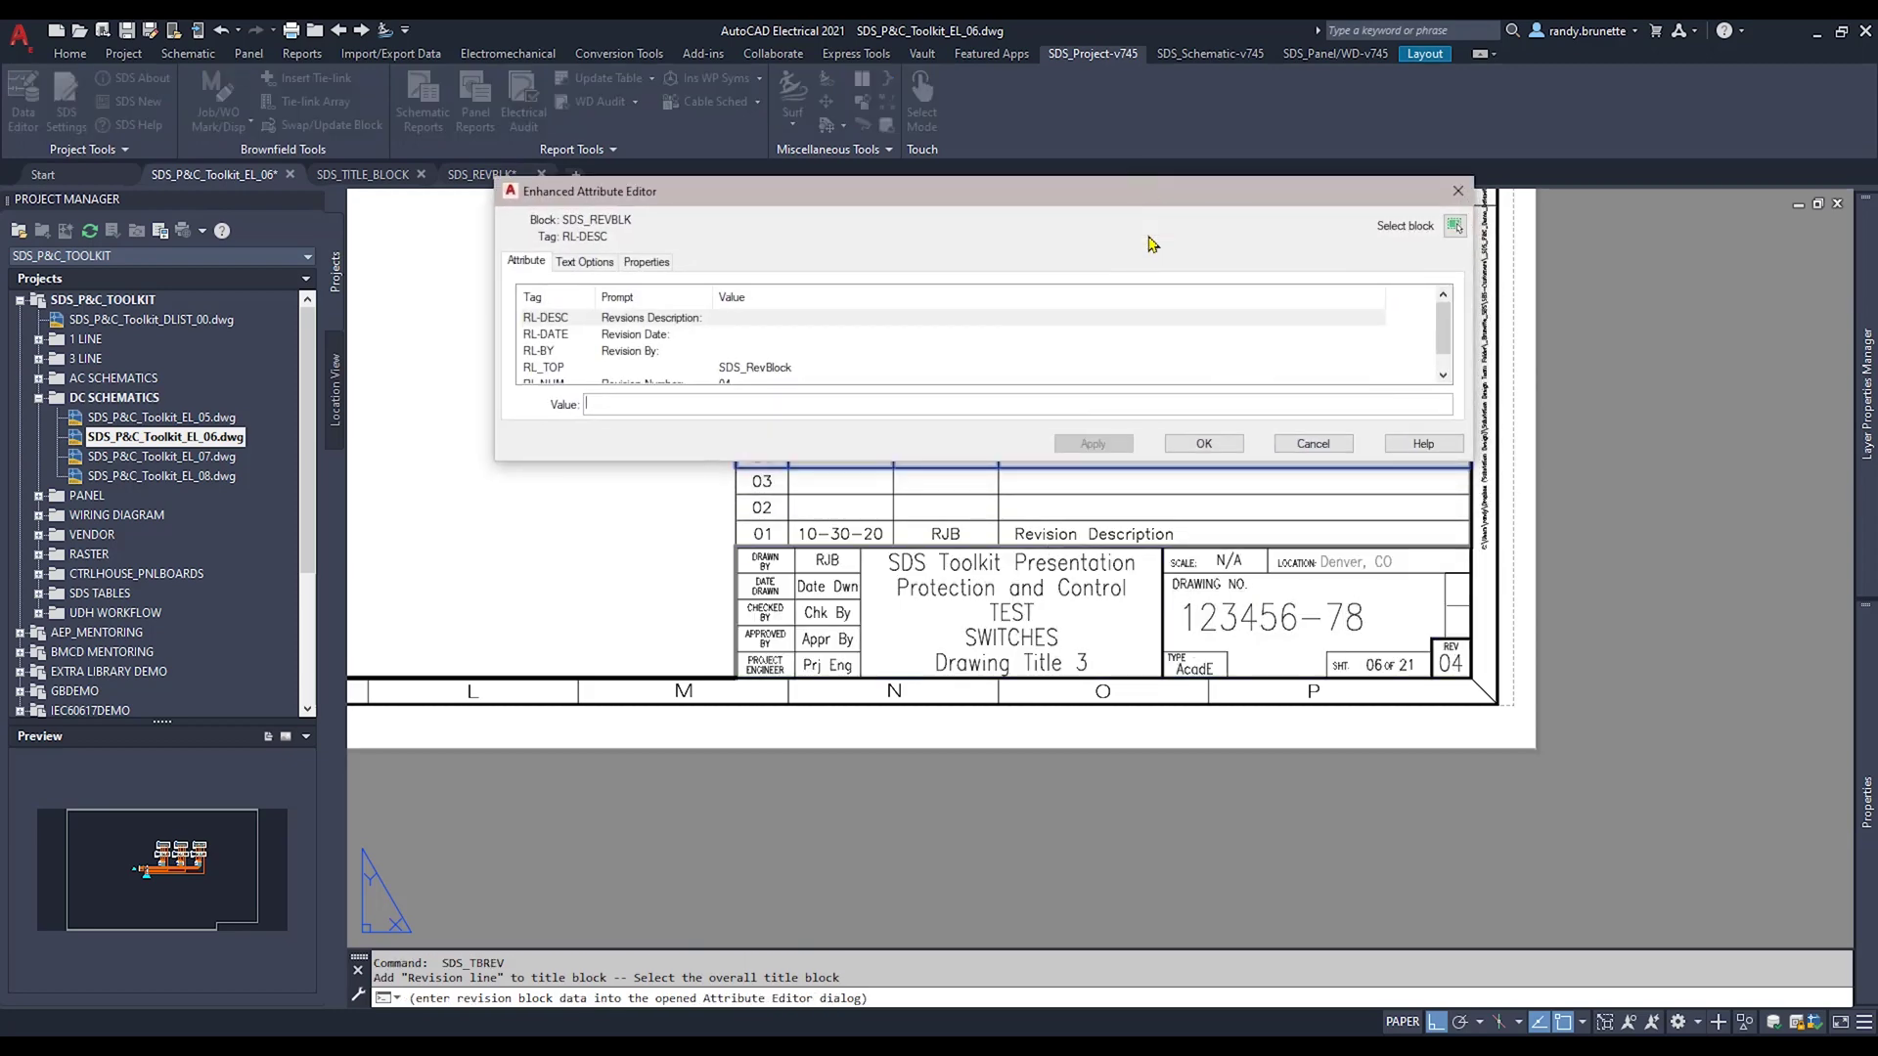
{"action": "left_click", "coordinate": [1213, 446]}
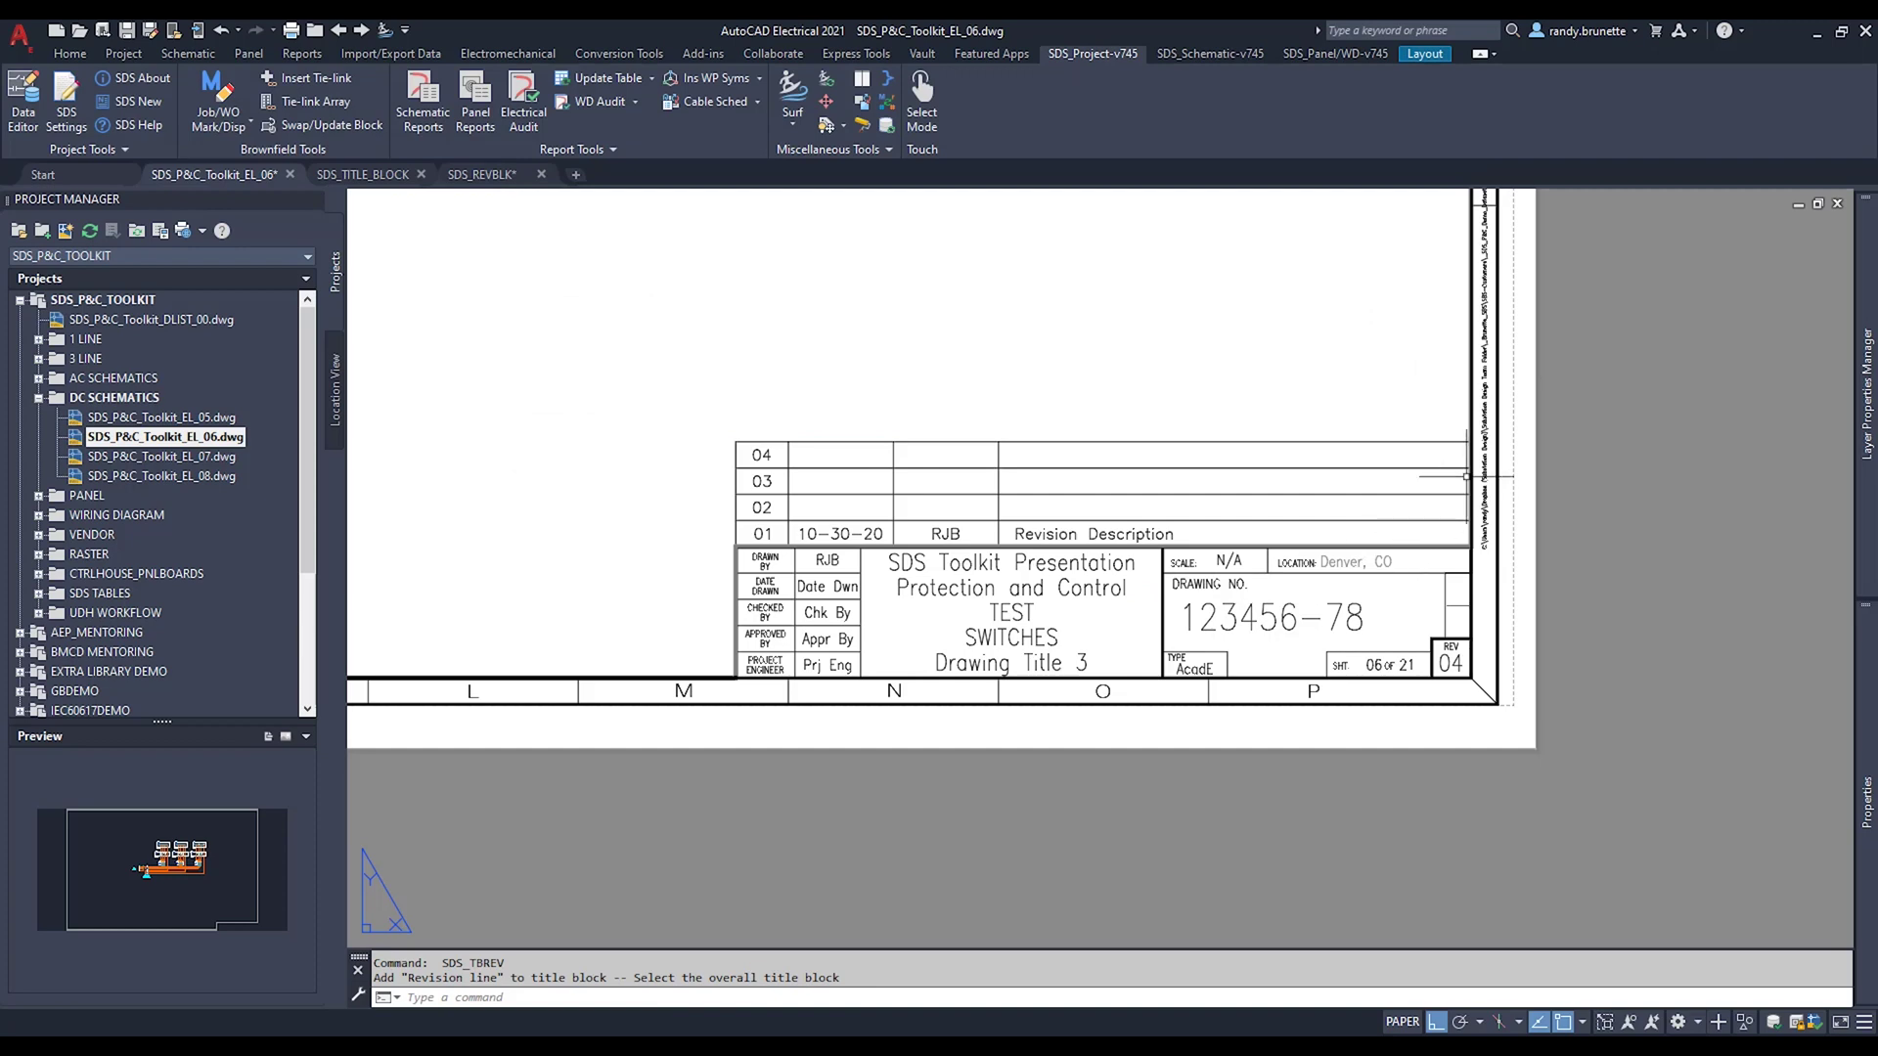
{"action": "key", "text": "Return"}
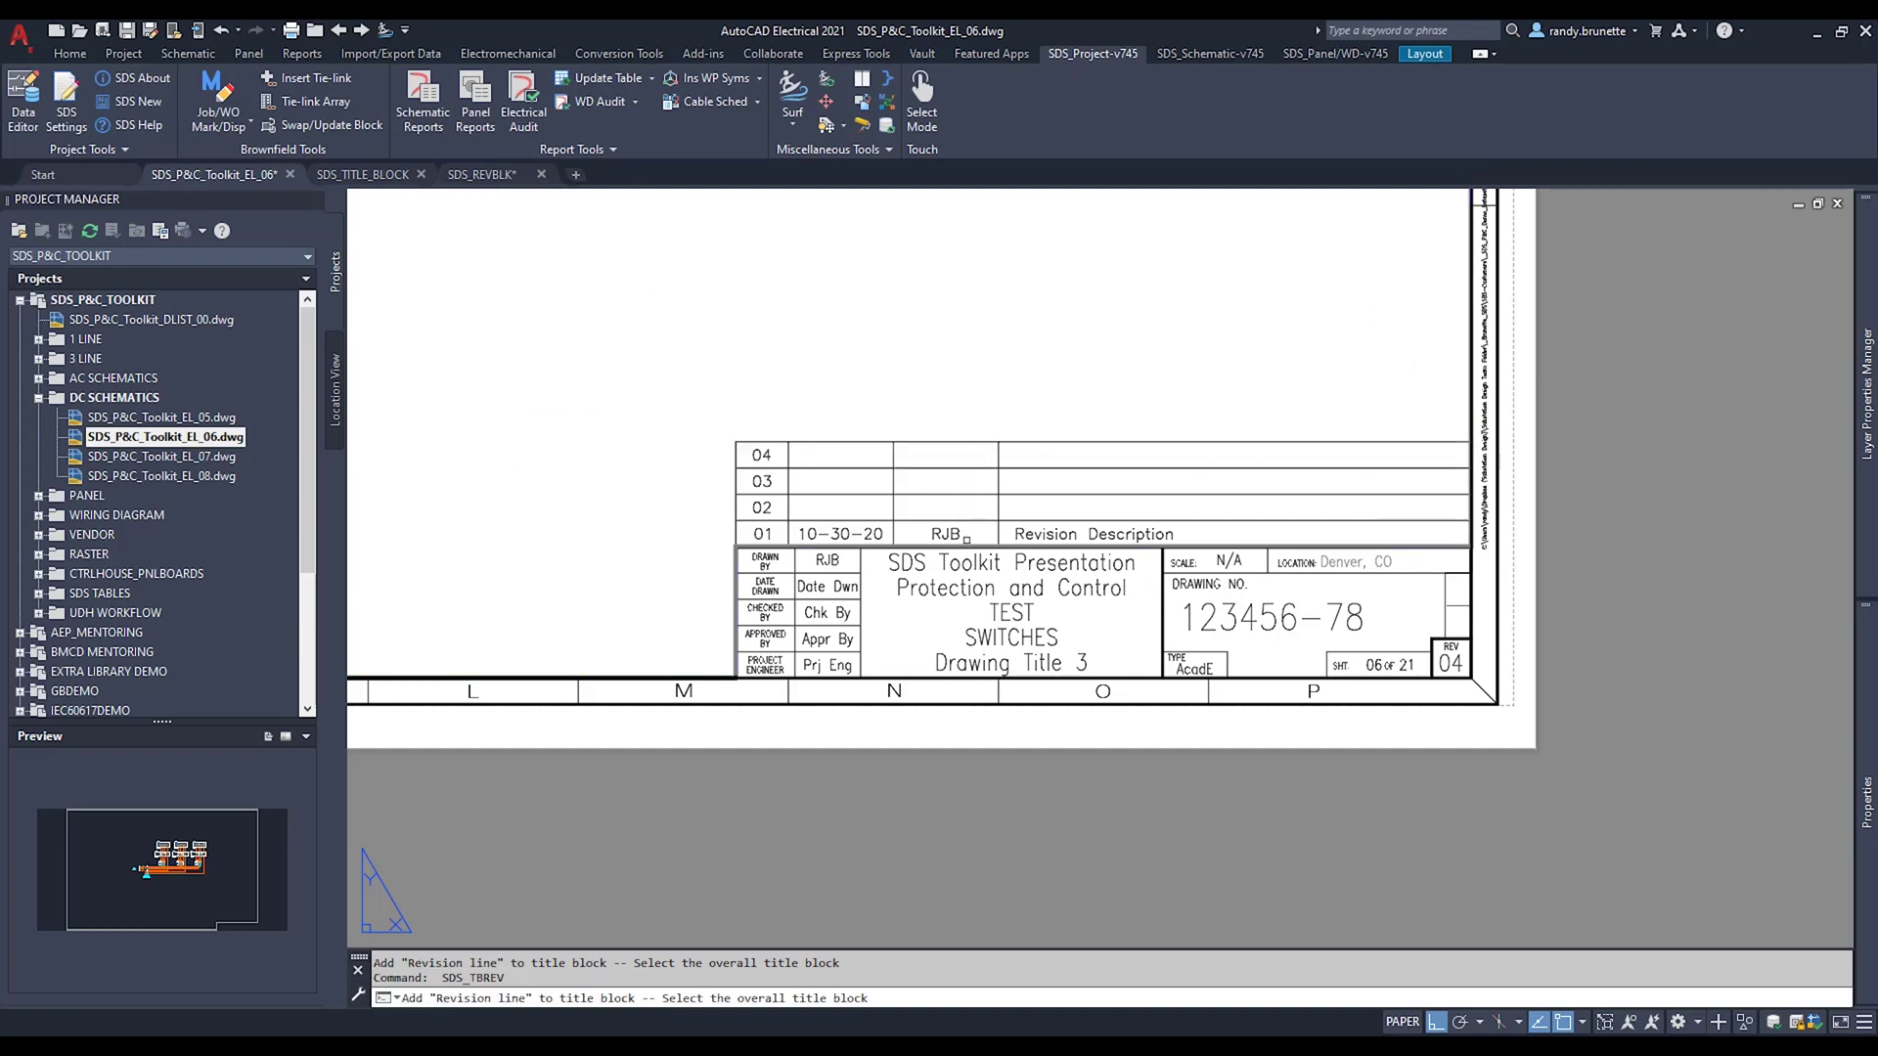
{"action": "left_click", "coordinate": [940, 665]}
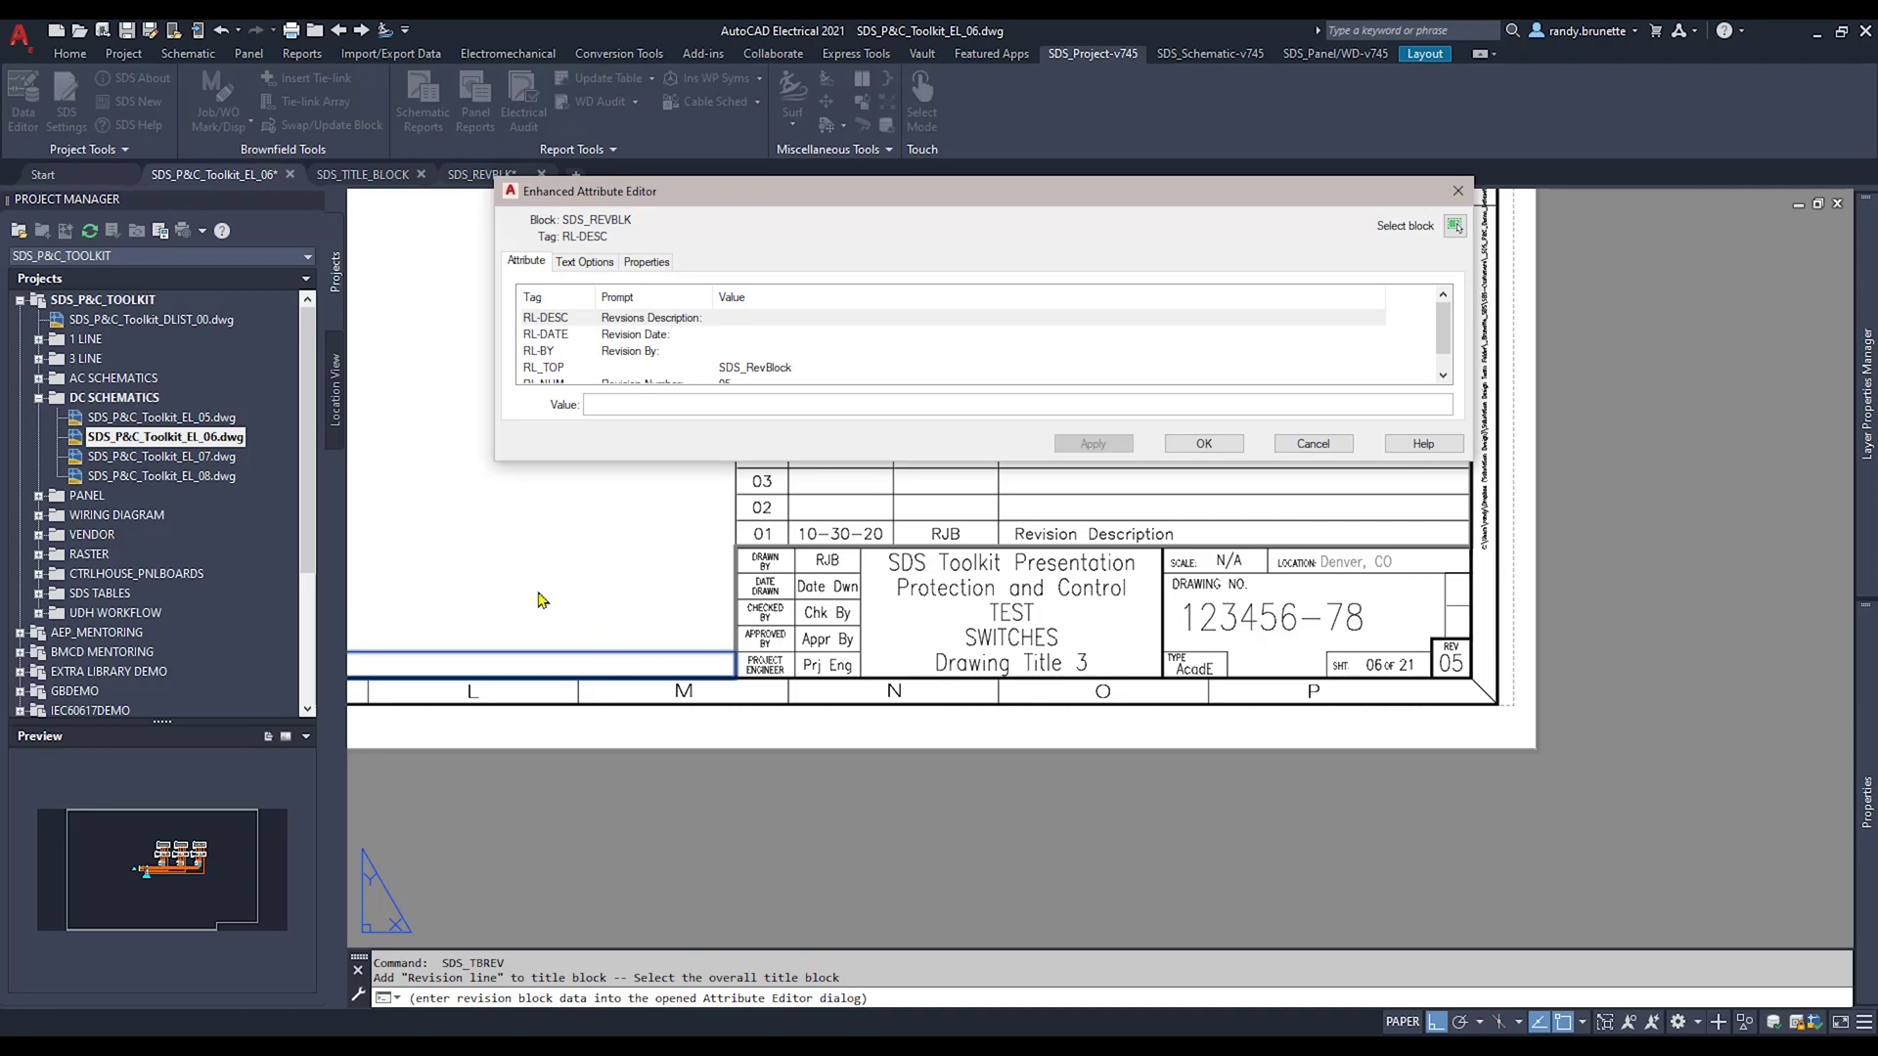
{"action": "left_click", "coordinate": [1204, 444]}
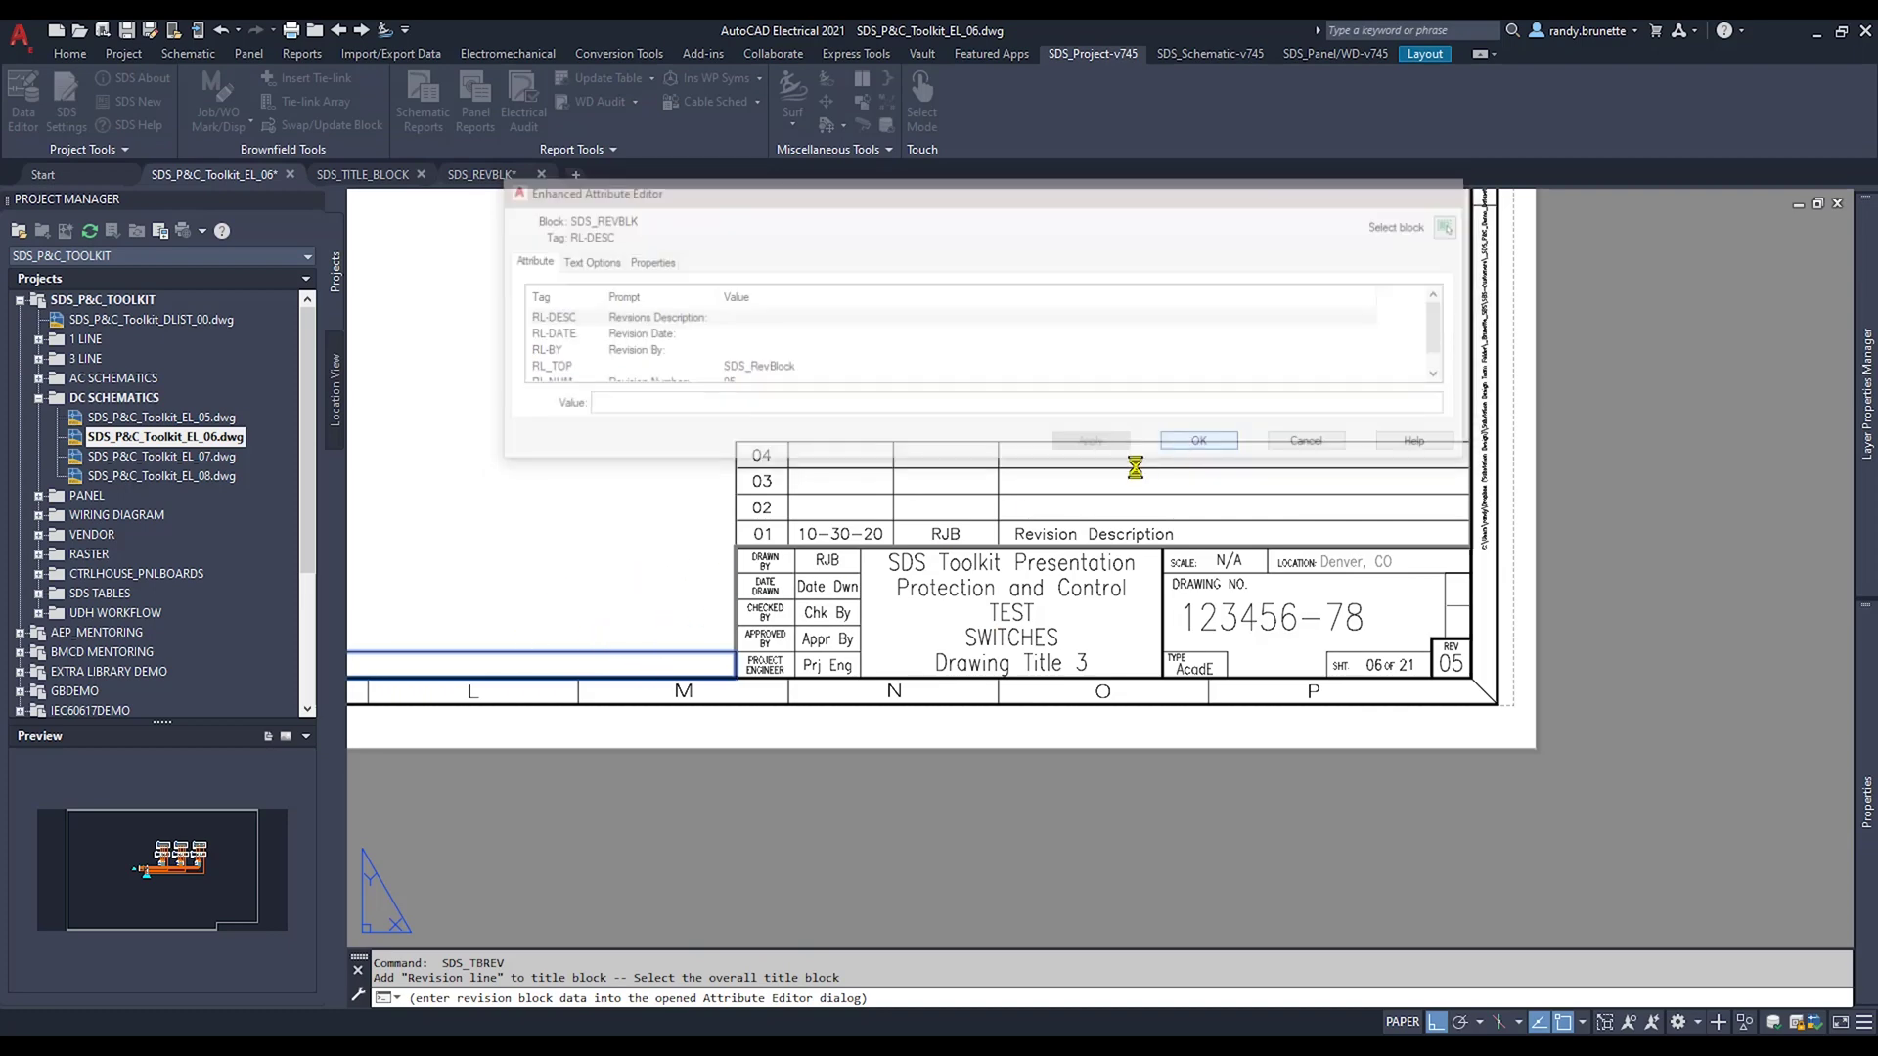
{"action": "scroll", "coordinate": [978, 568], "scroll_direction": "down", "scroll_amount": 3}
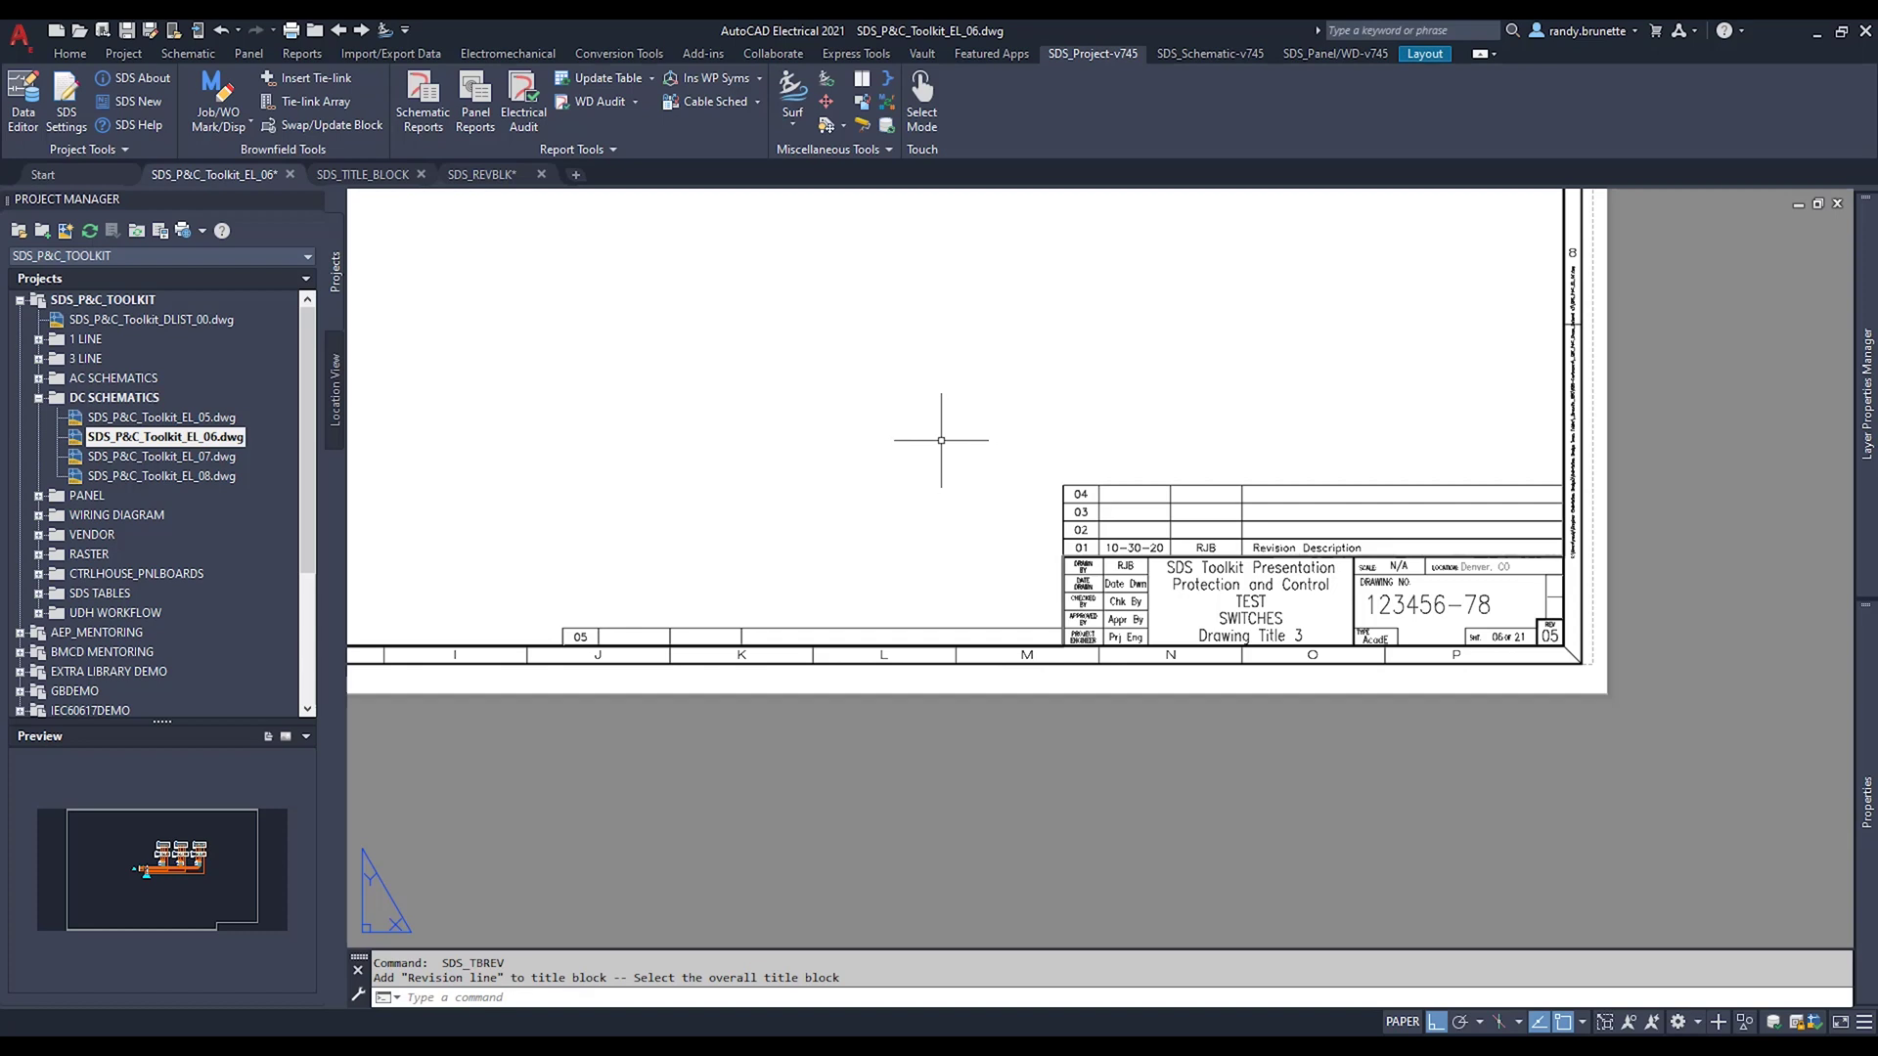
{"action": "left_click", "coordinate": [591, 150]}
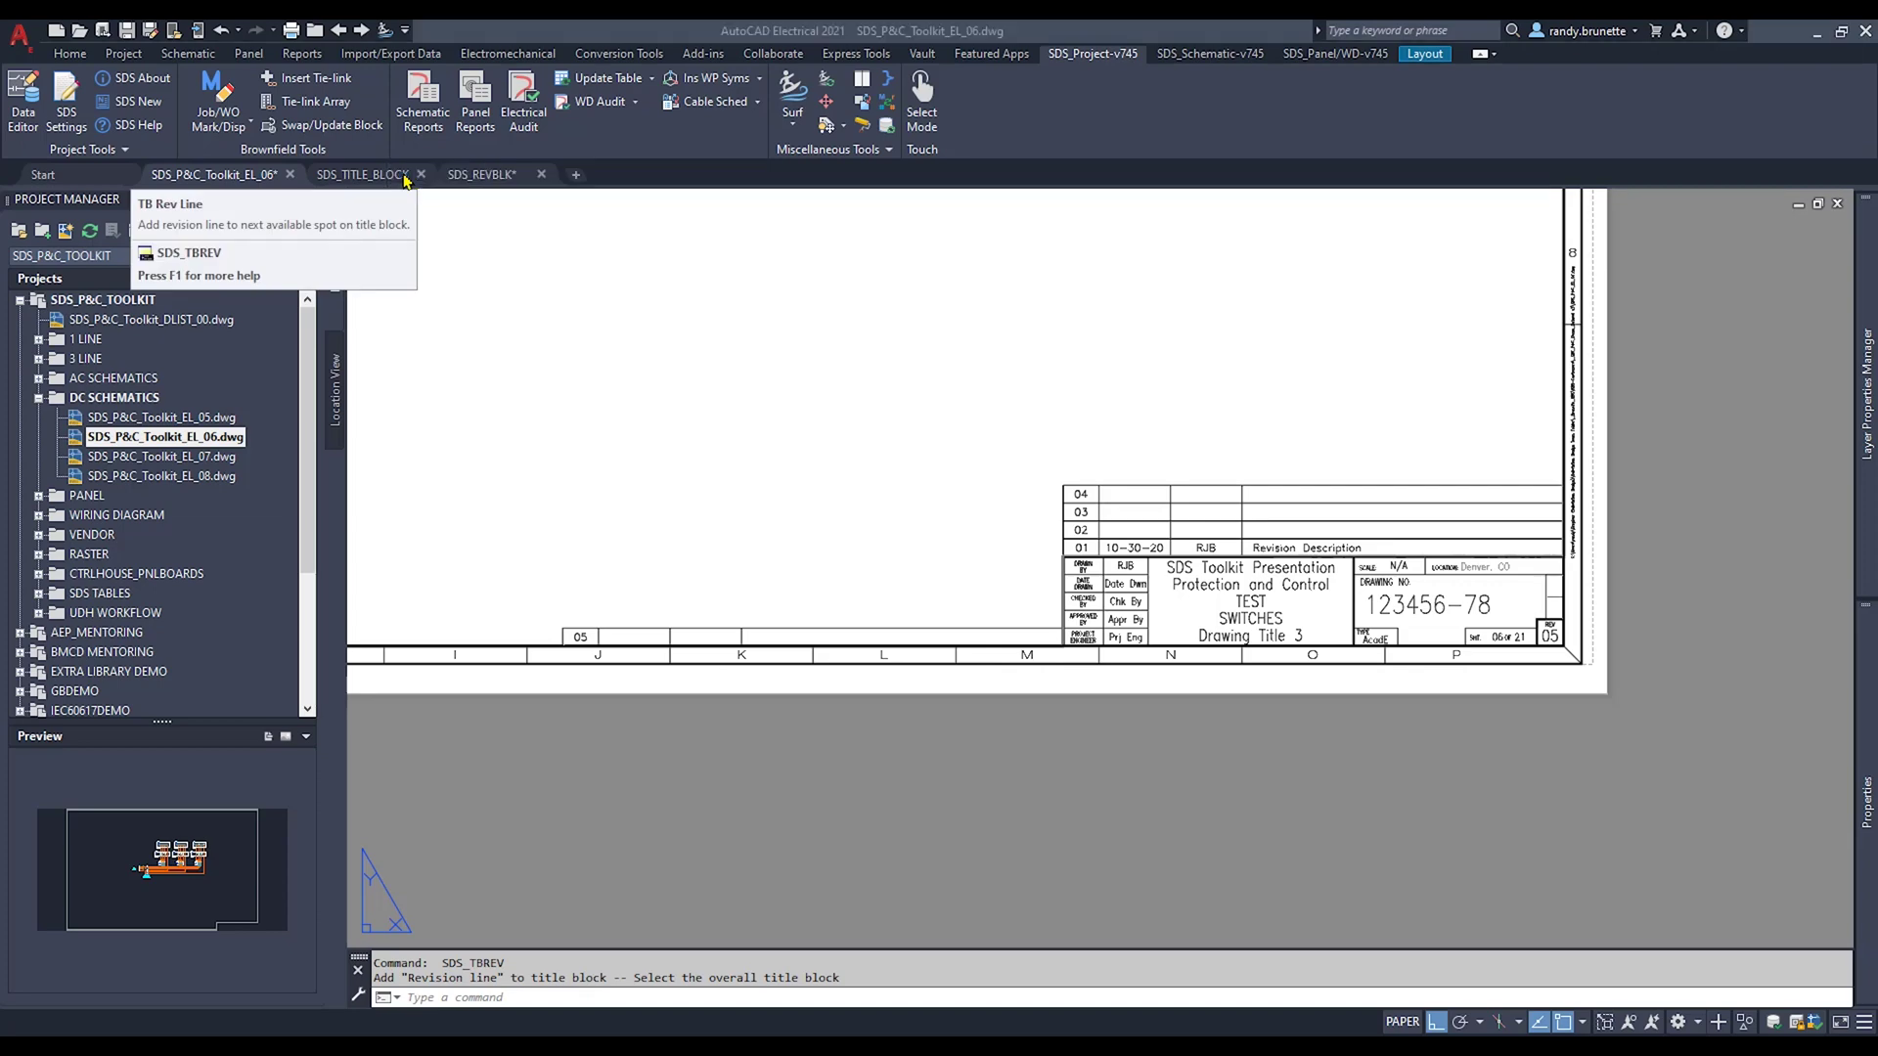
{"action": "key", "text": "F1"}
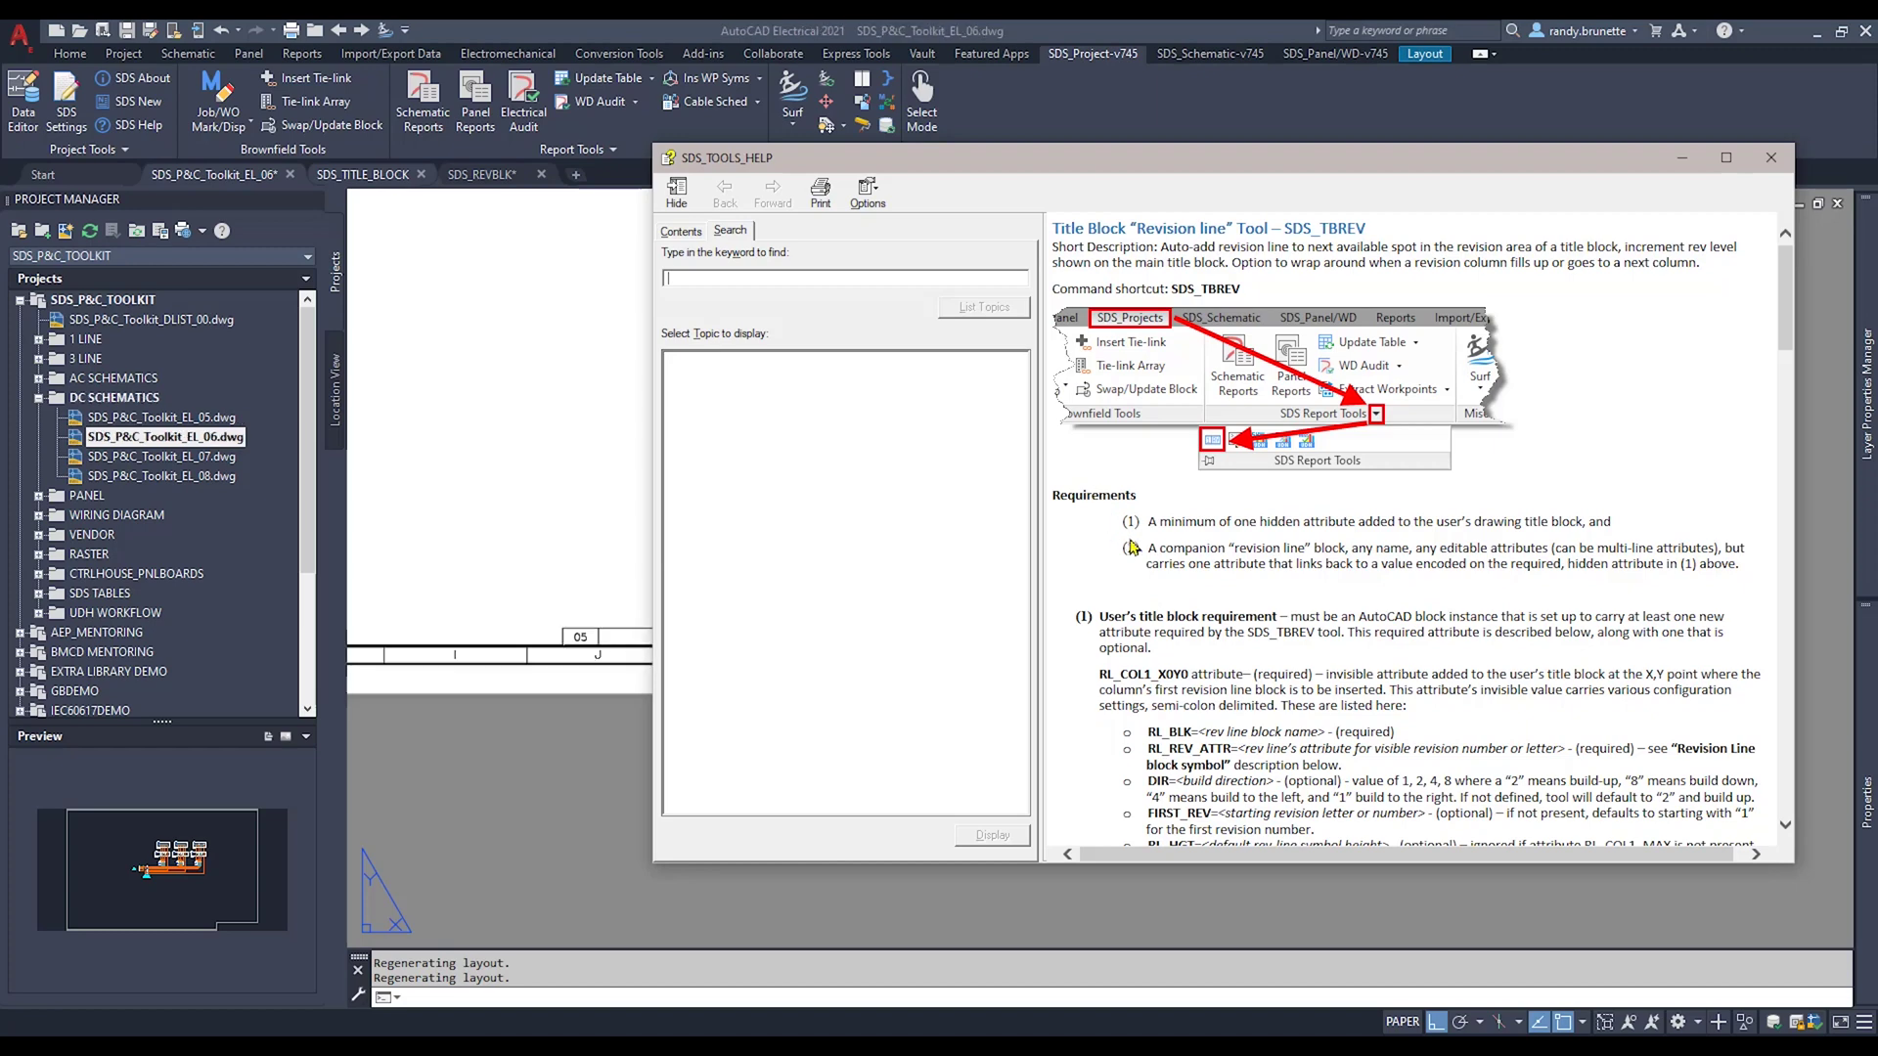
{"action": "scroll", "coordinate": [1169, 653], "scroll_direction": "down", "scroll_amount": 3}
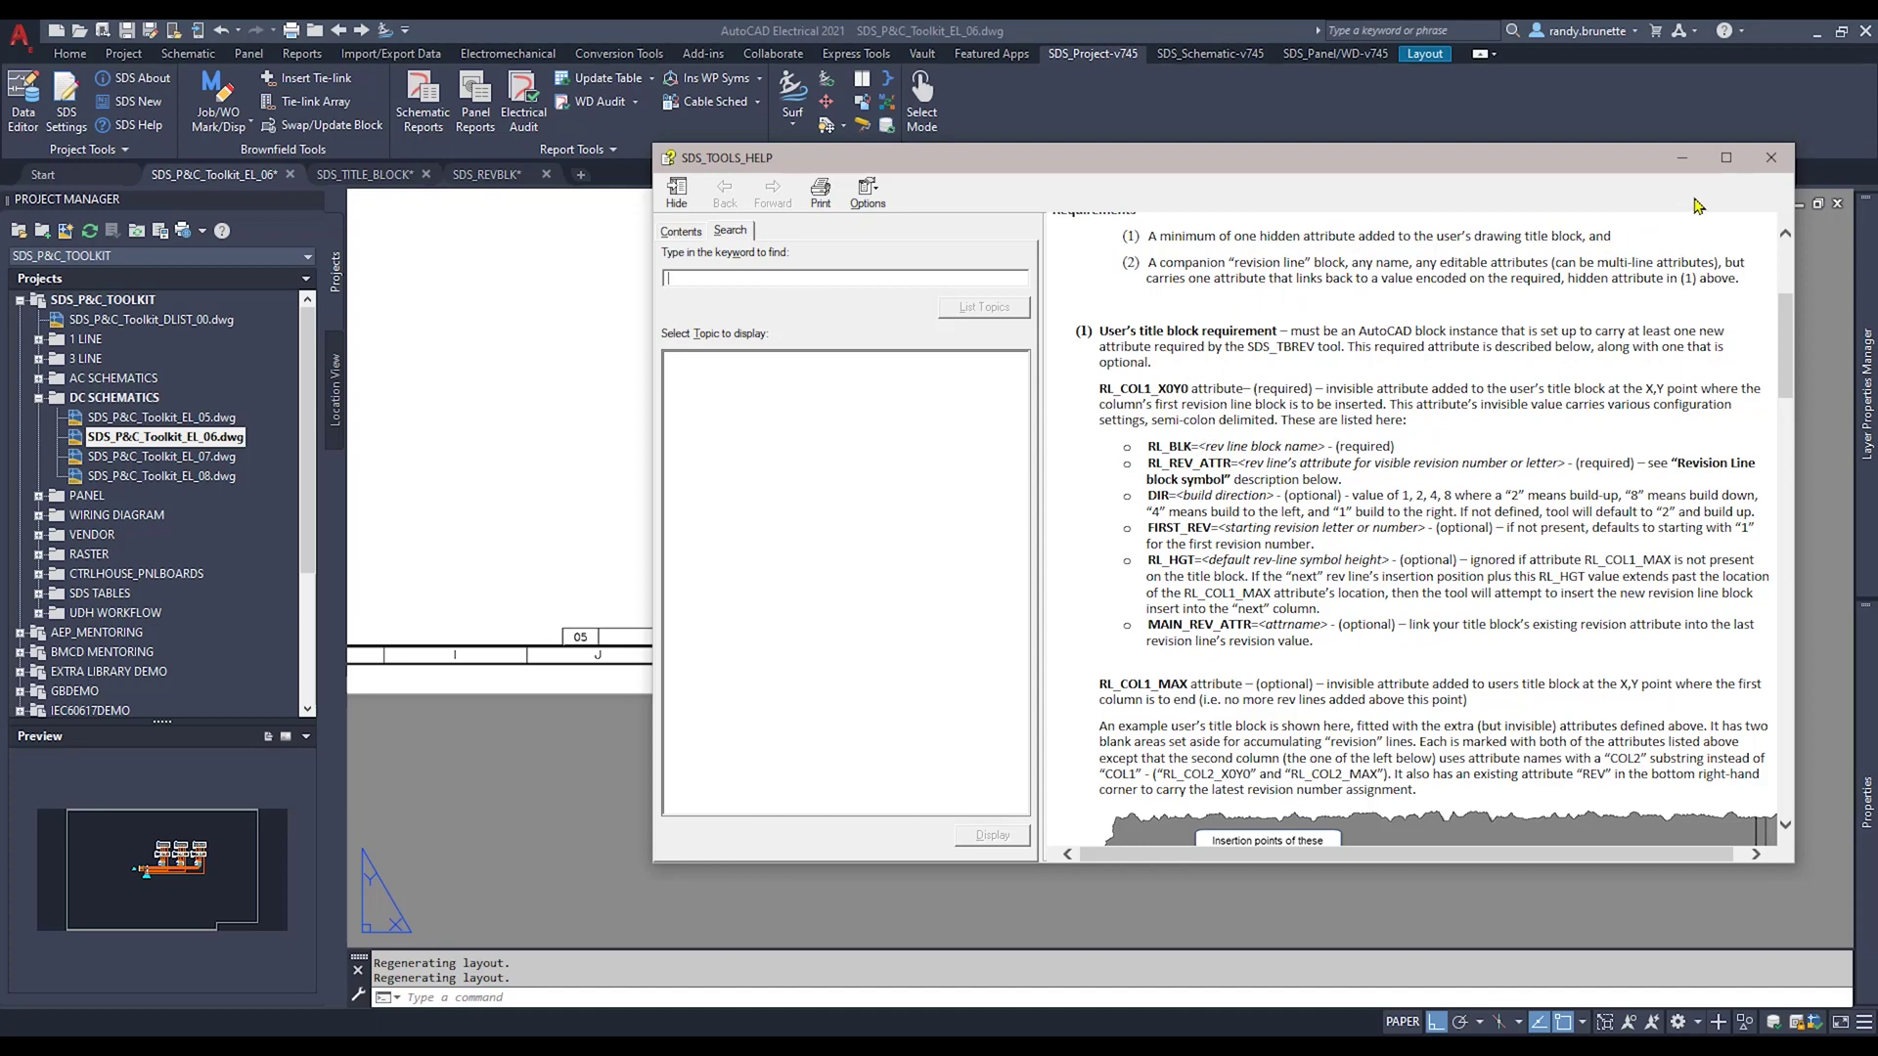
{"action": "left_click", "coordinate": [1772, 159]}
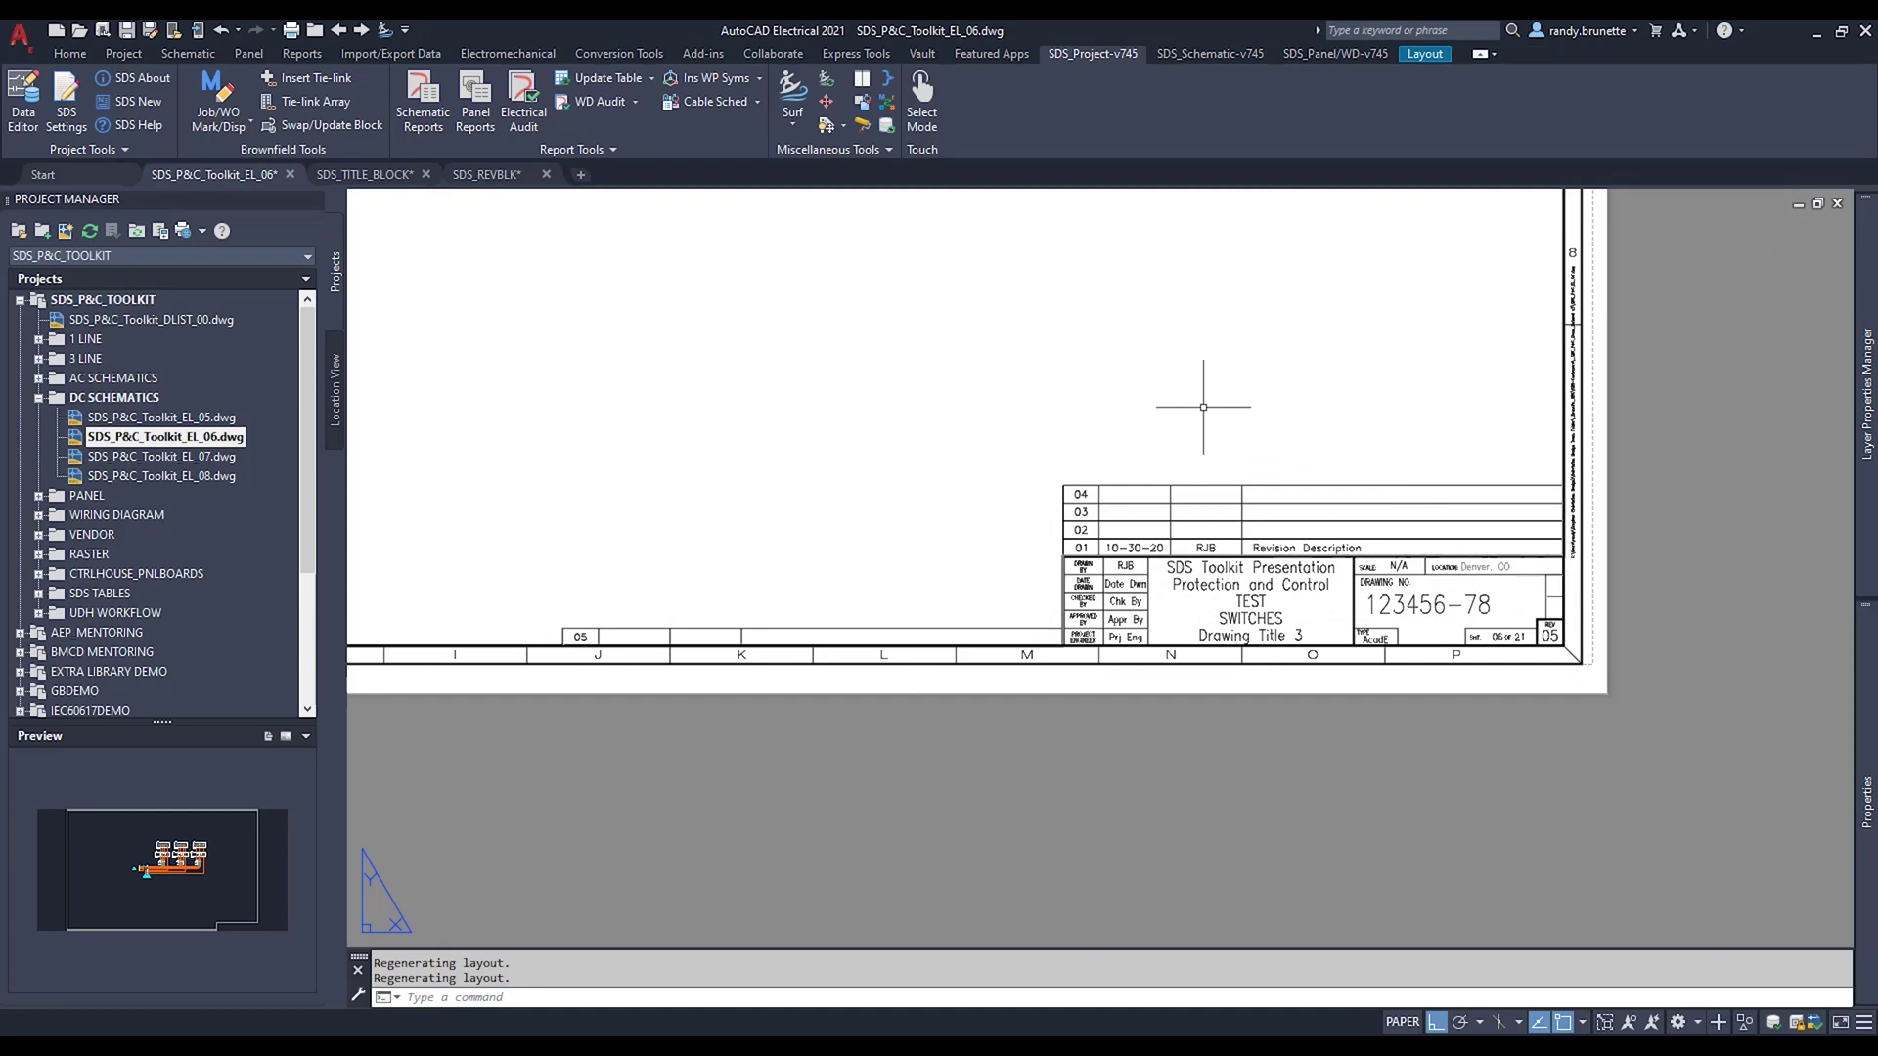
Set ATTDISP to ON to reveal all hidden attributes, then zoom in on the title block.
{"action": "type", "text": "AT"}
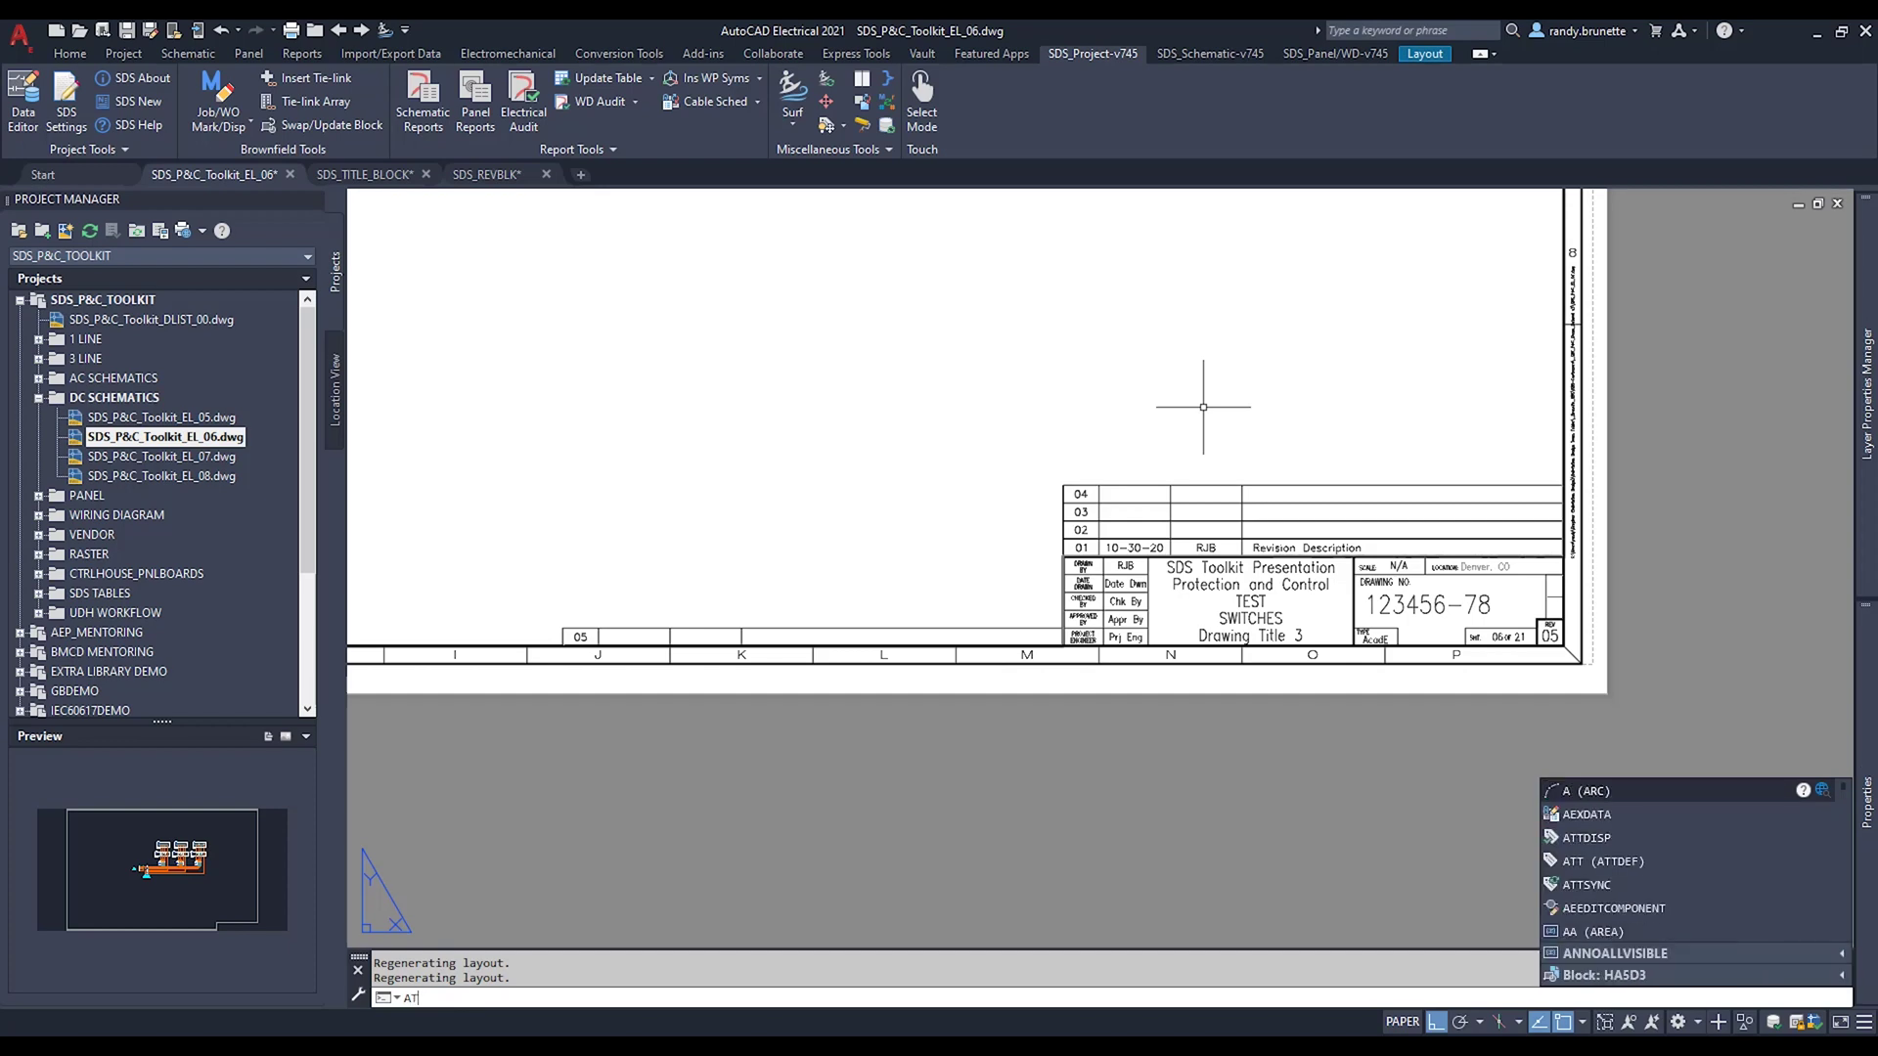
{"action": "type", "text": "TDIP"}
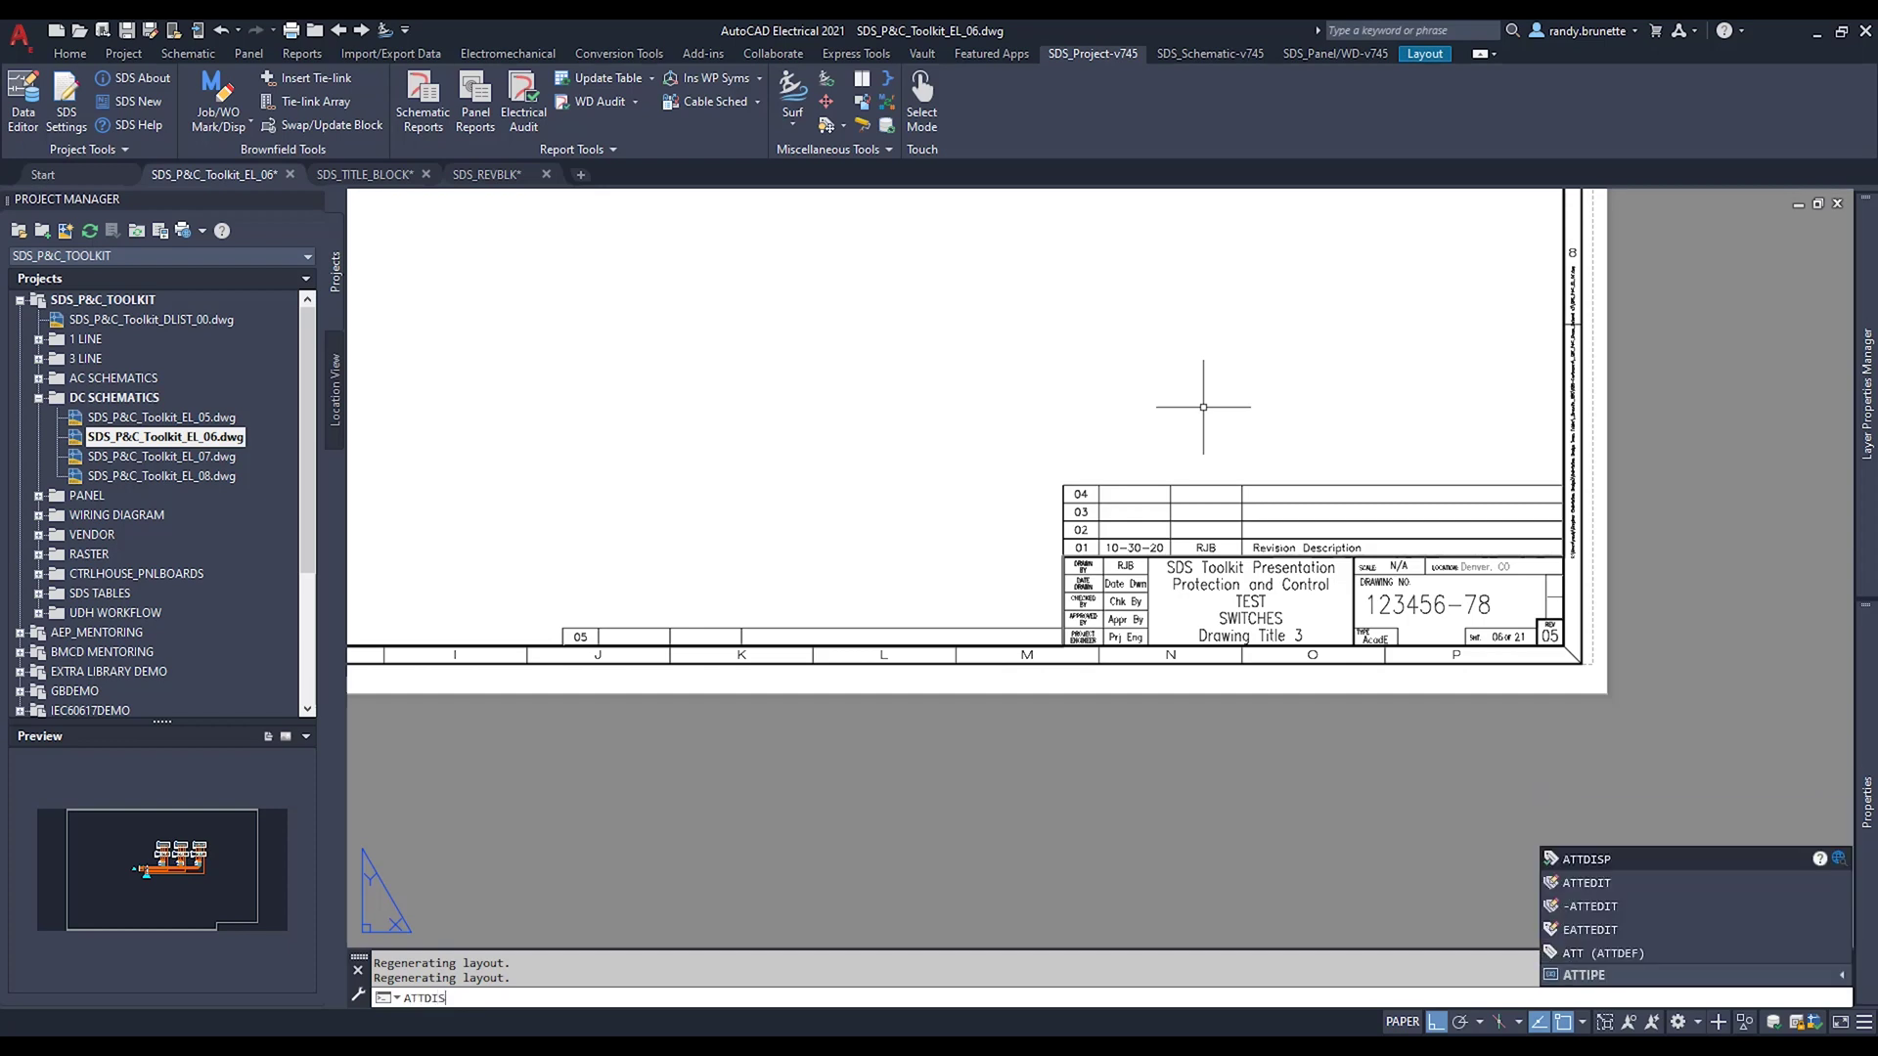
{"action": "key", "text": "Return"}
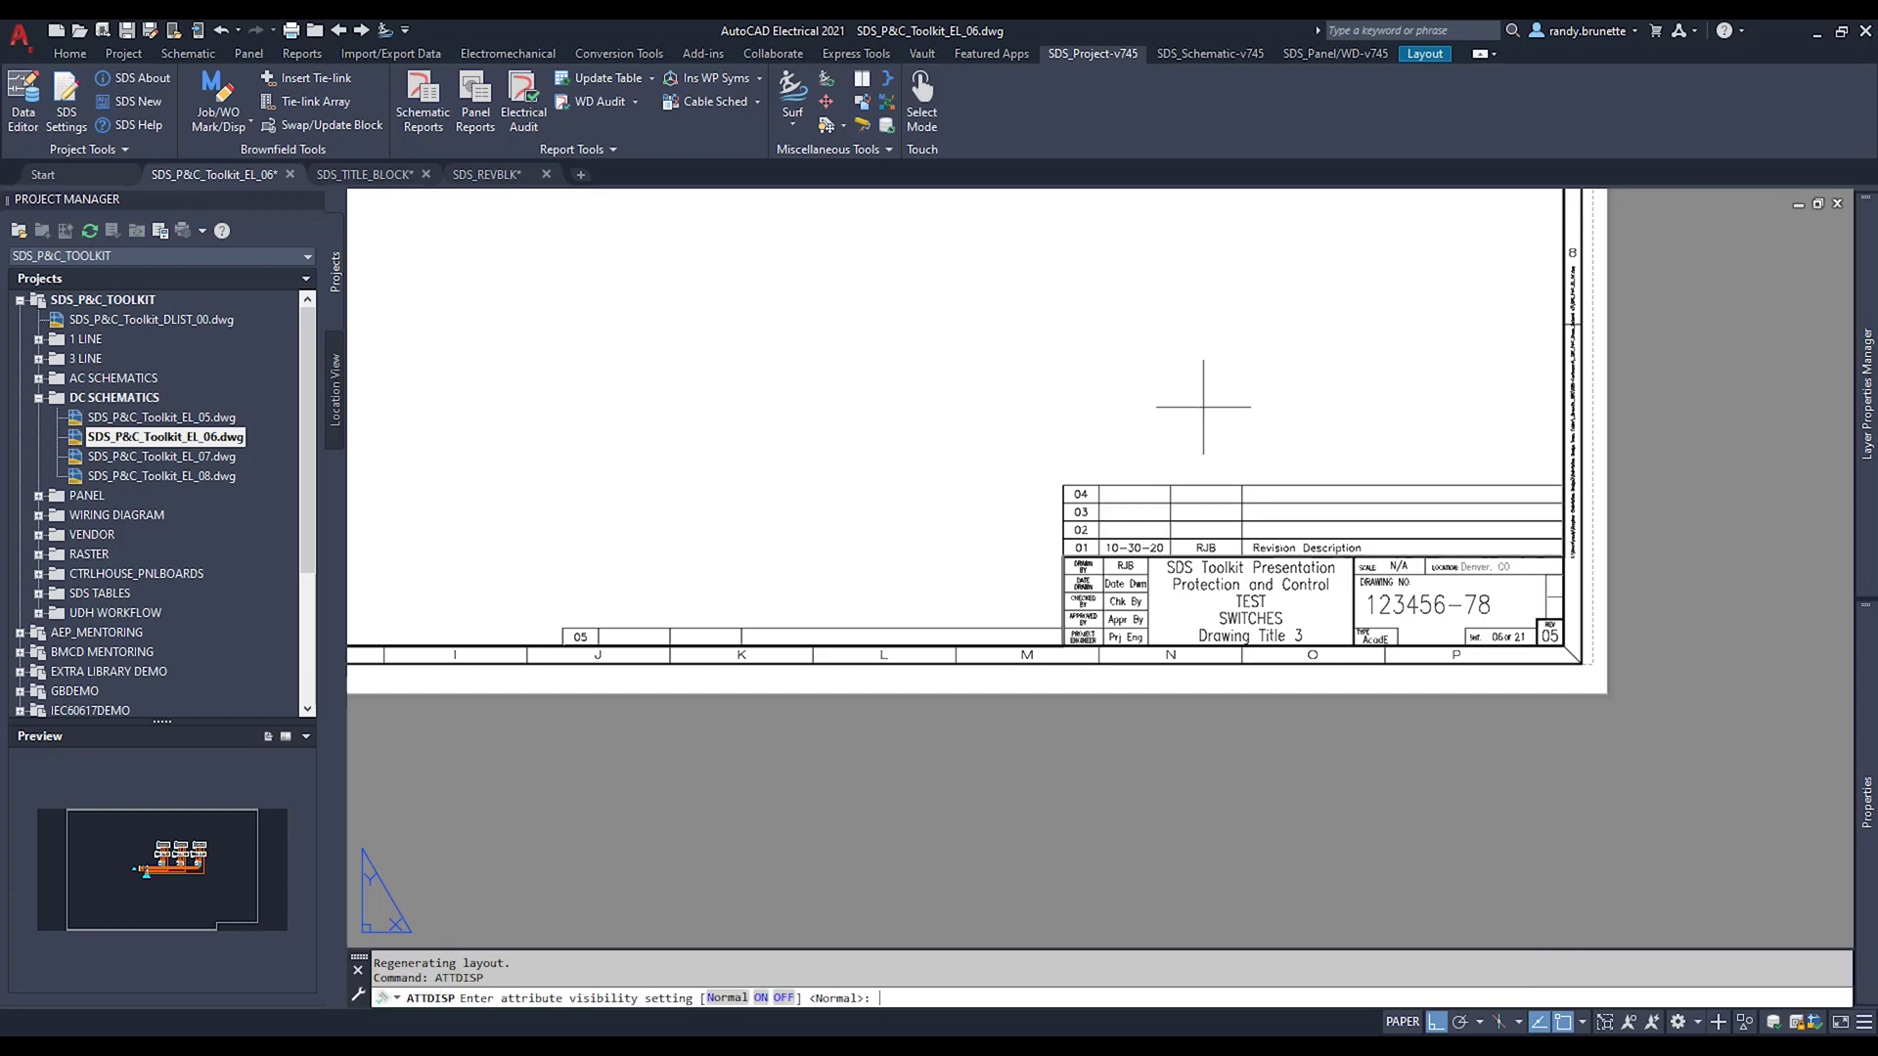
{"action": "type", "text": "ON"}
{"action": "key", "text": "Return"}
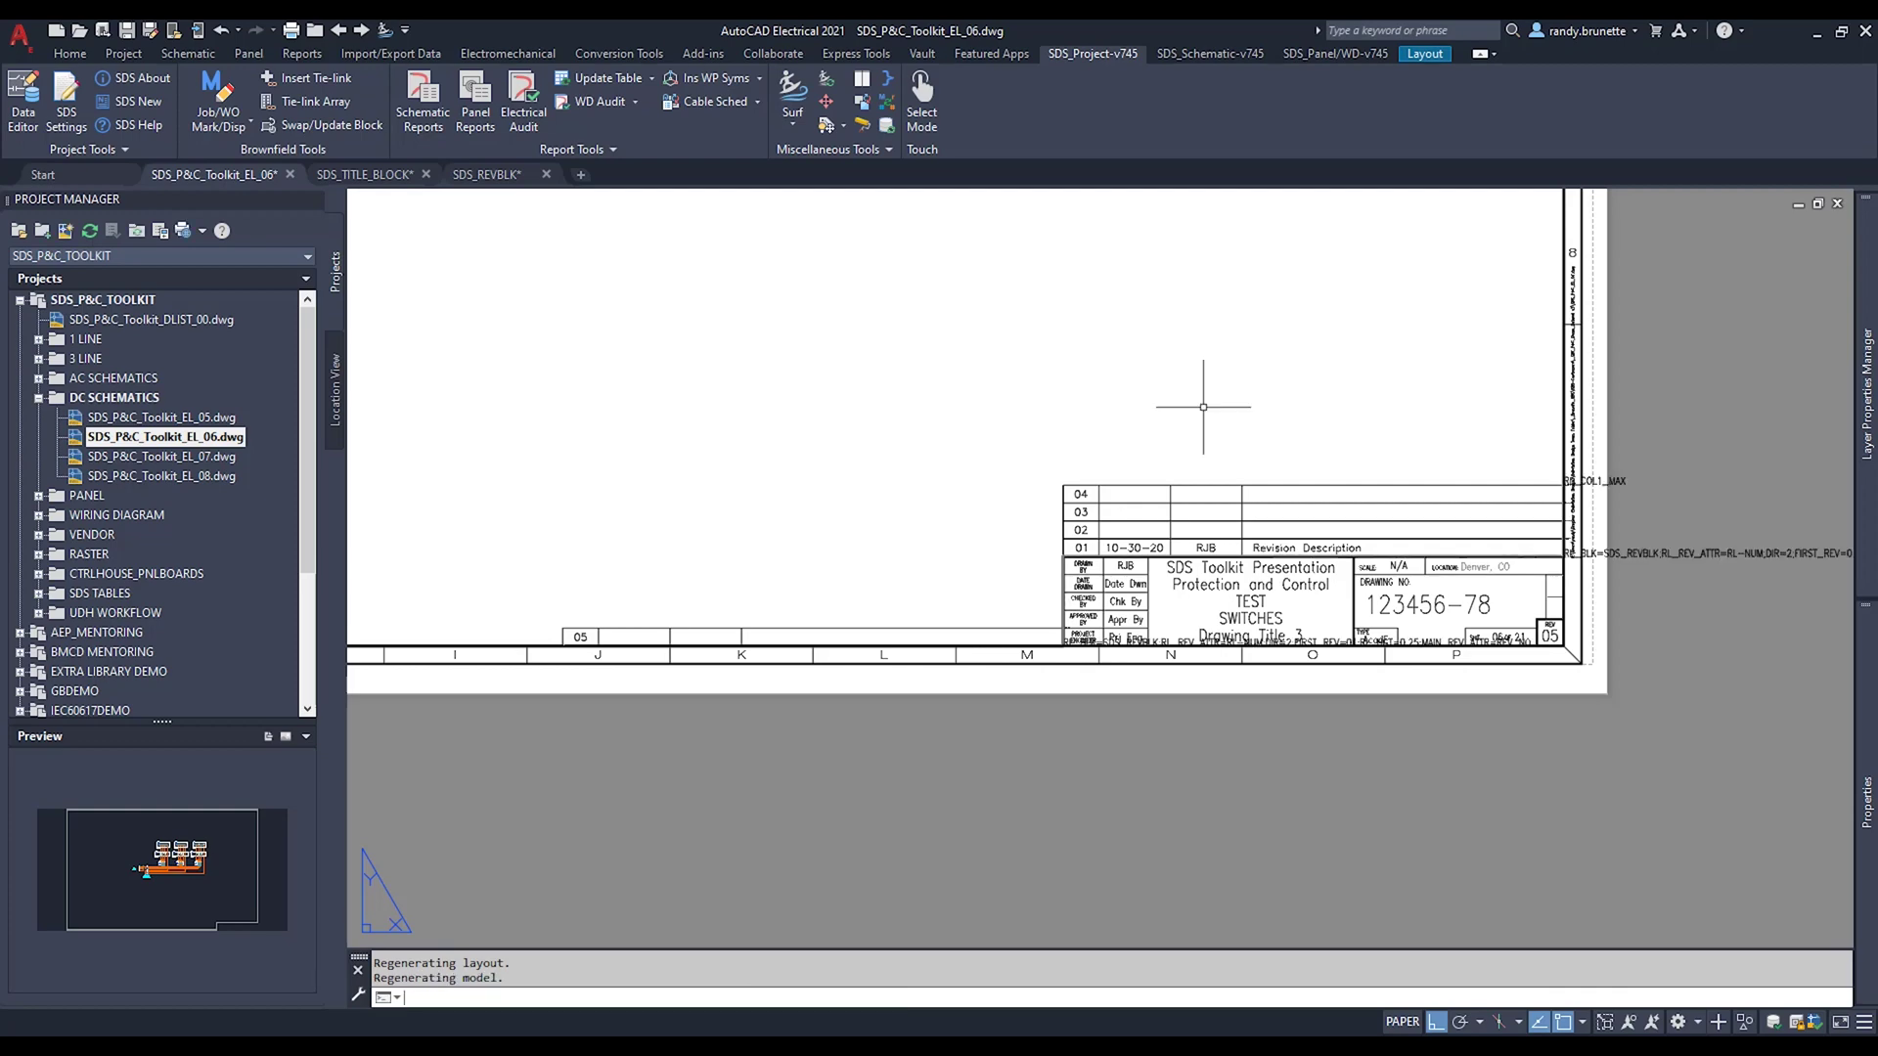
{"action": "middle_click_drag", "start_coordinate": [1579, 651], "coordinate": [1213, 690]}
{"action": "scroll", "coordinate": [1106, 641], "scroll_direction": "up", "scroll_amount": 2}
{"action": "scroll", "coordinate": [1095, 644], "scroll_direction": "up", "scroll_amount": 1}
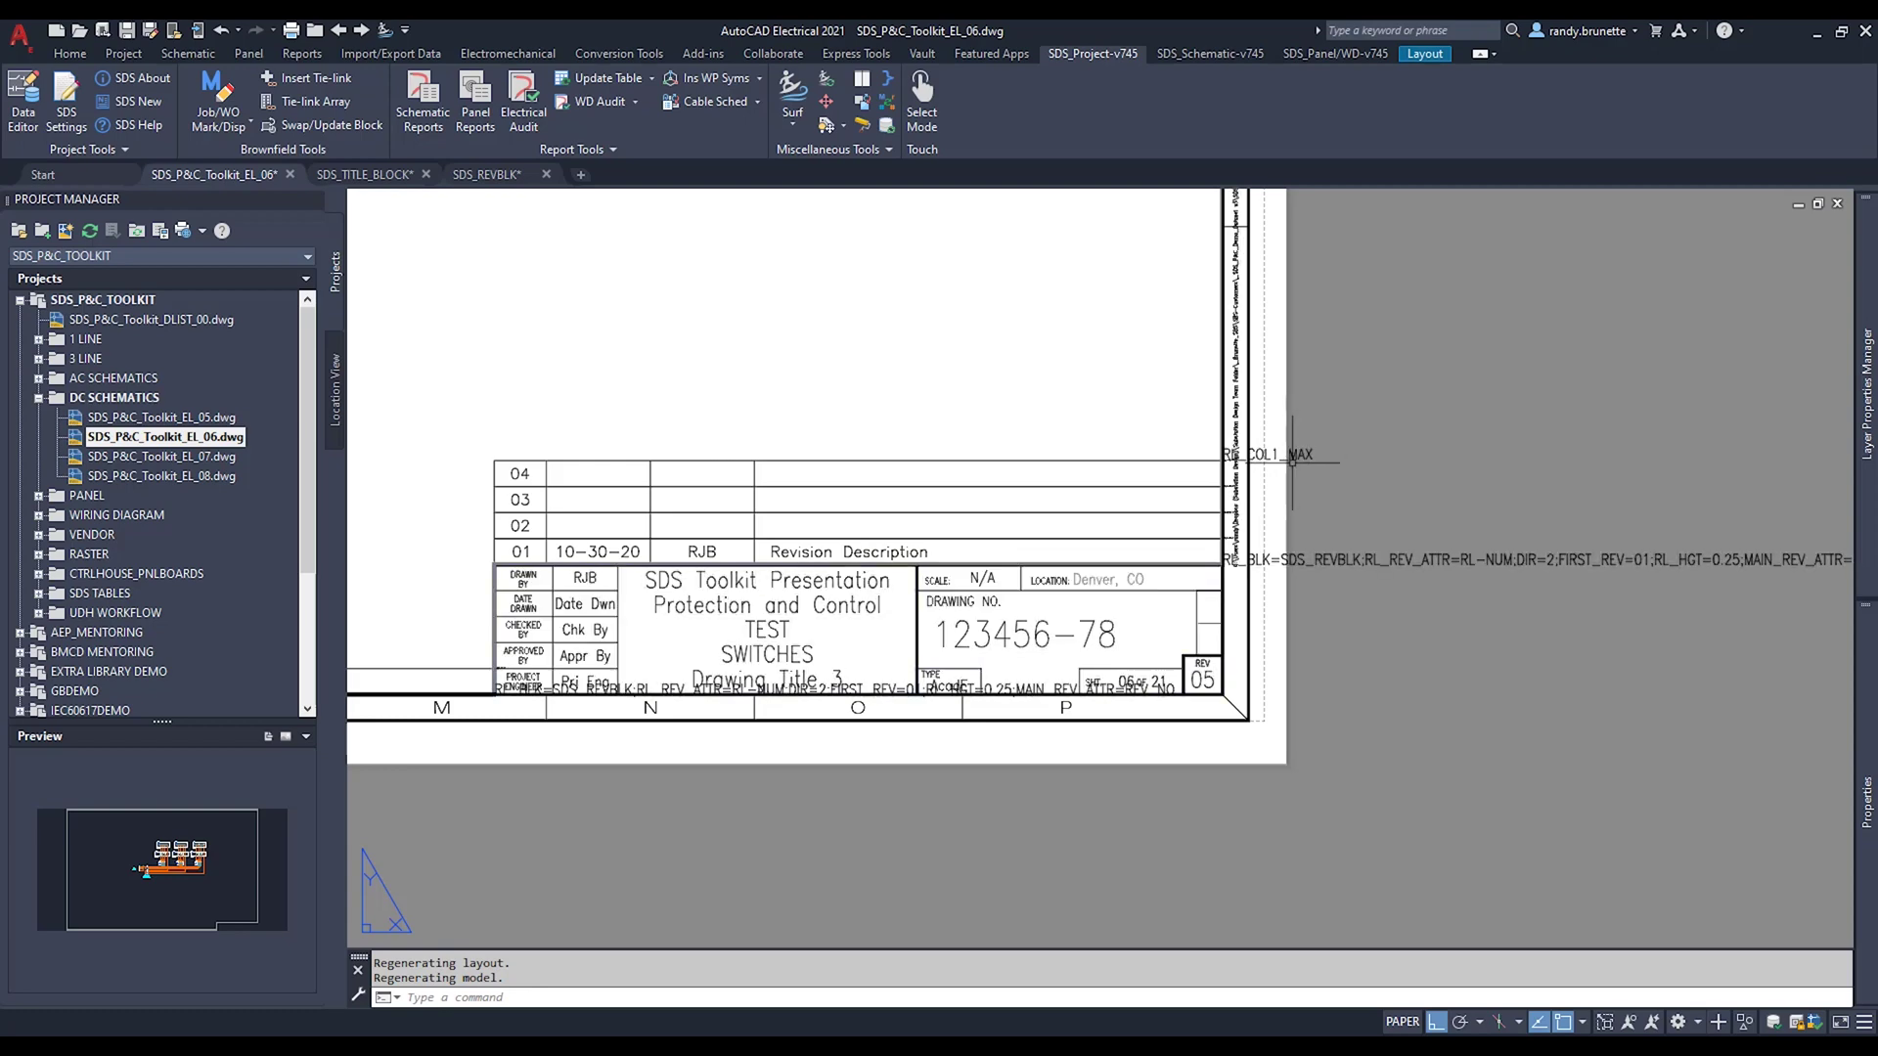
{"action": "mouse_move", "coordinate": [1307, 573]}
{"action": "middle_mouse_down"}
{"action": "mouse_move", "coordinate": [1369, 686]}
{"action": "mouse_move", "coordinate": [1392, 506]}
{"action": "middle_mouse_up"}
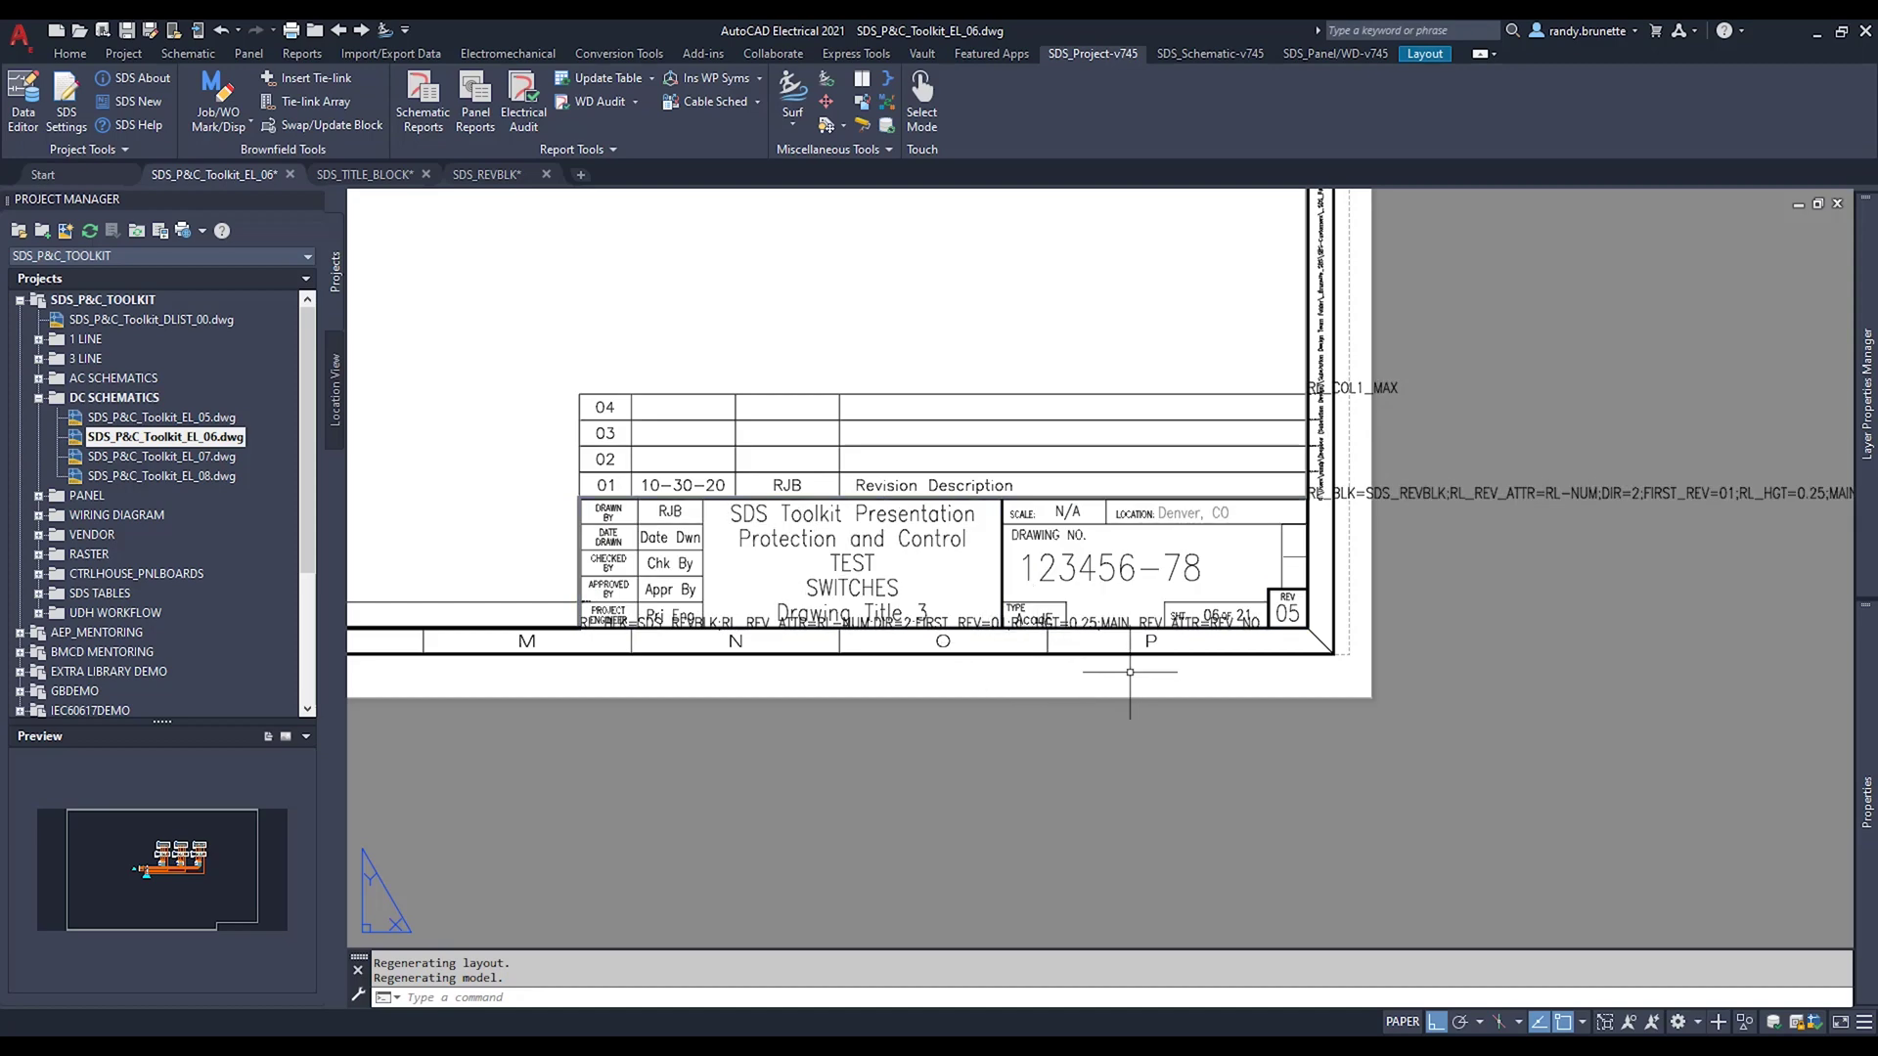
{"action": "double_click", "coordinate": [1156, 622]}
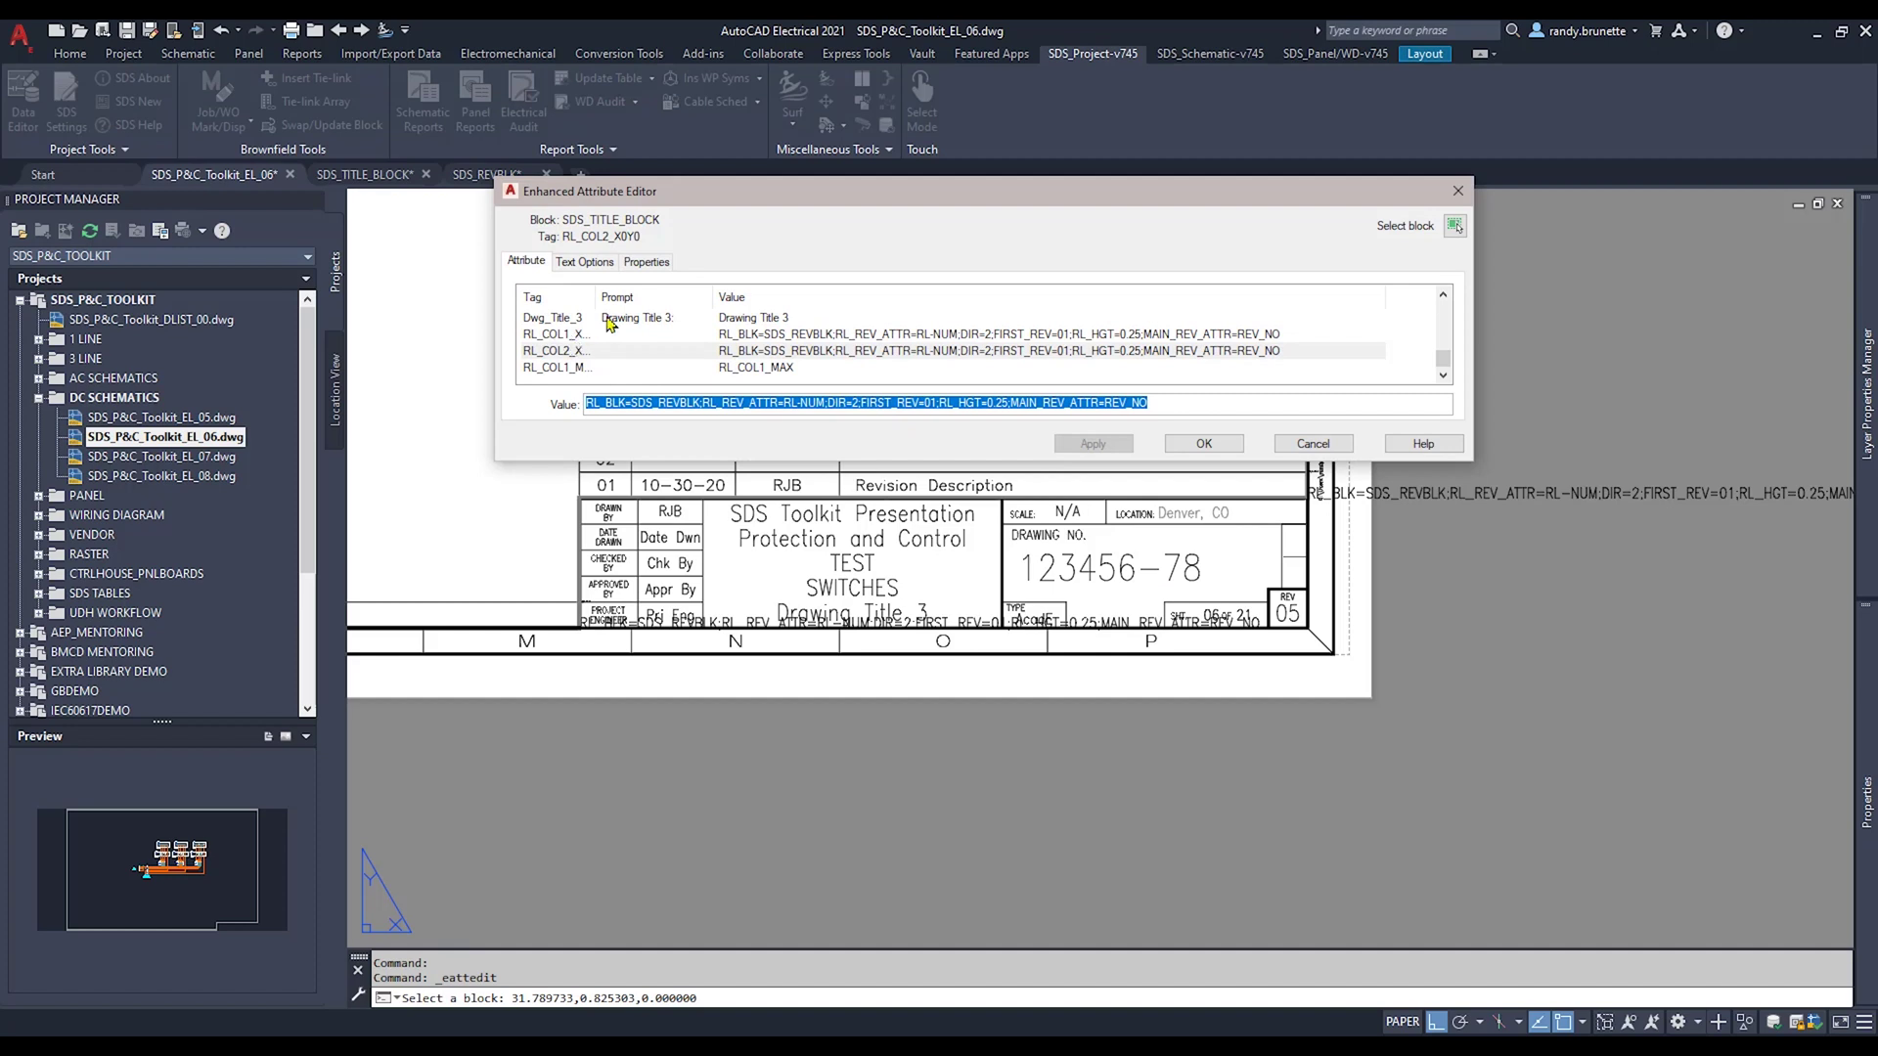
{"action": "left_click_drag", "start_coordinate": [597, 300], "coordinate": [636, 296]}
{"action": "left_click", "coordinate": [573, 353]}
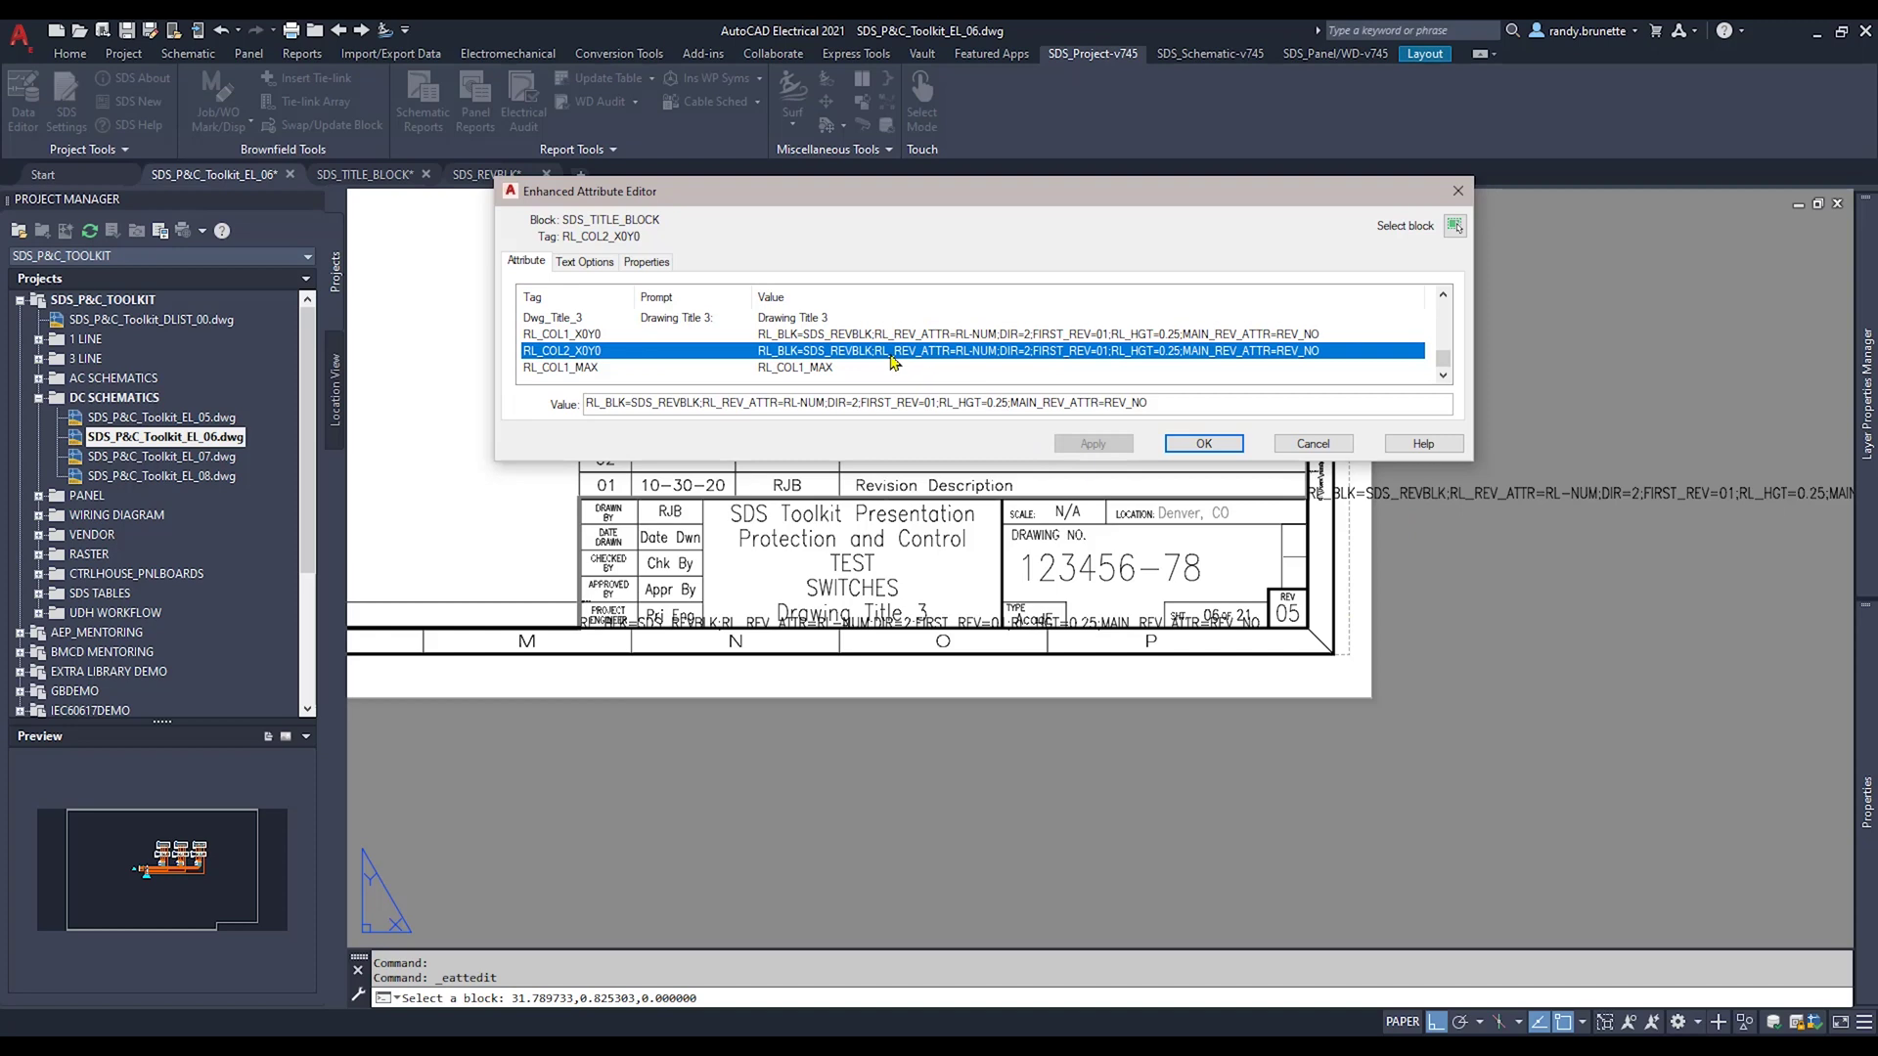
{"action": "left_click", "coordinate": [1072, 336]}
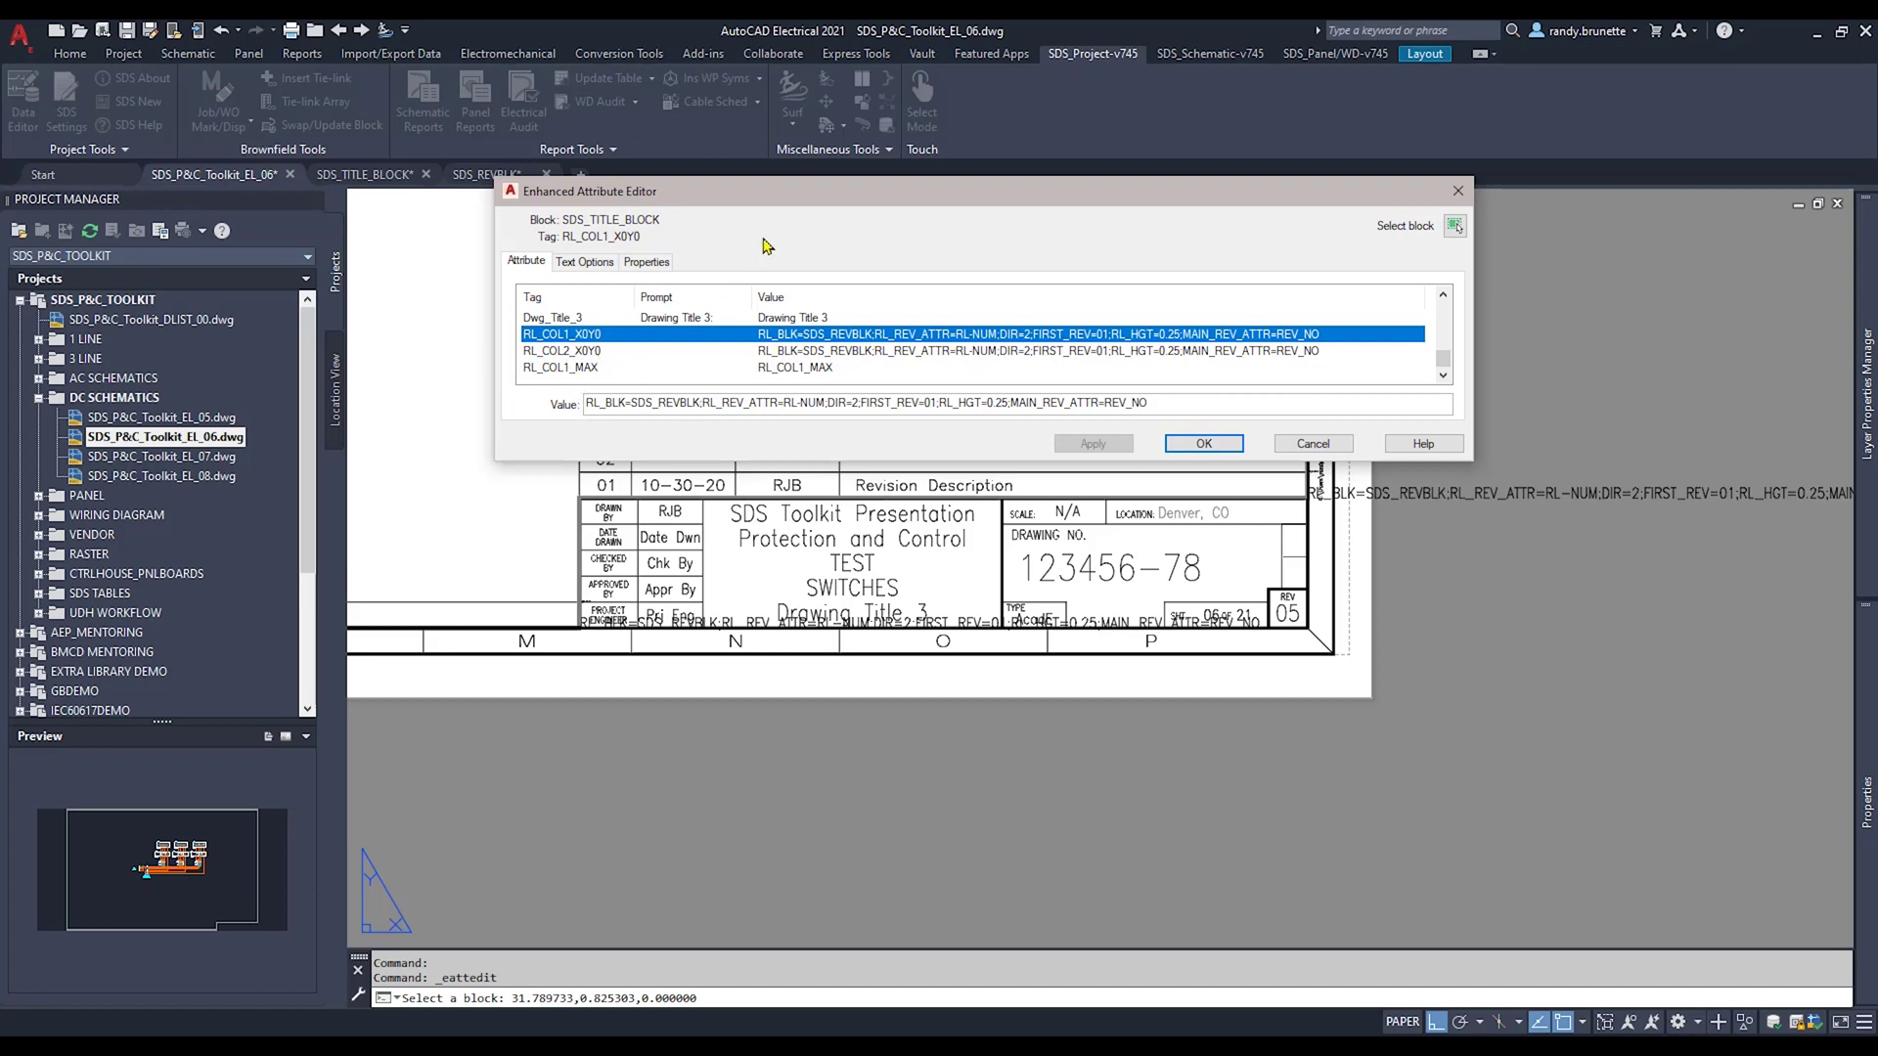
{"action": "left_click_drag", "start_coordinate": [831, 205], "coordinate": [863, 603]}
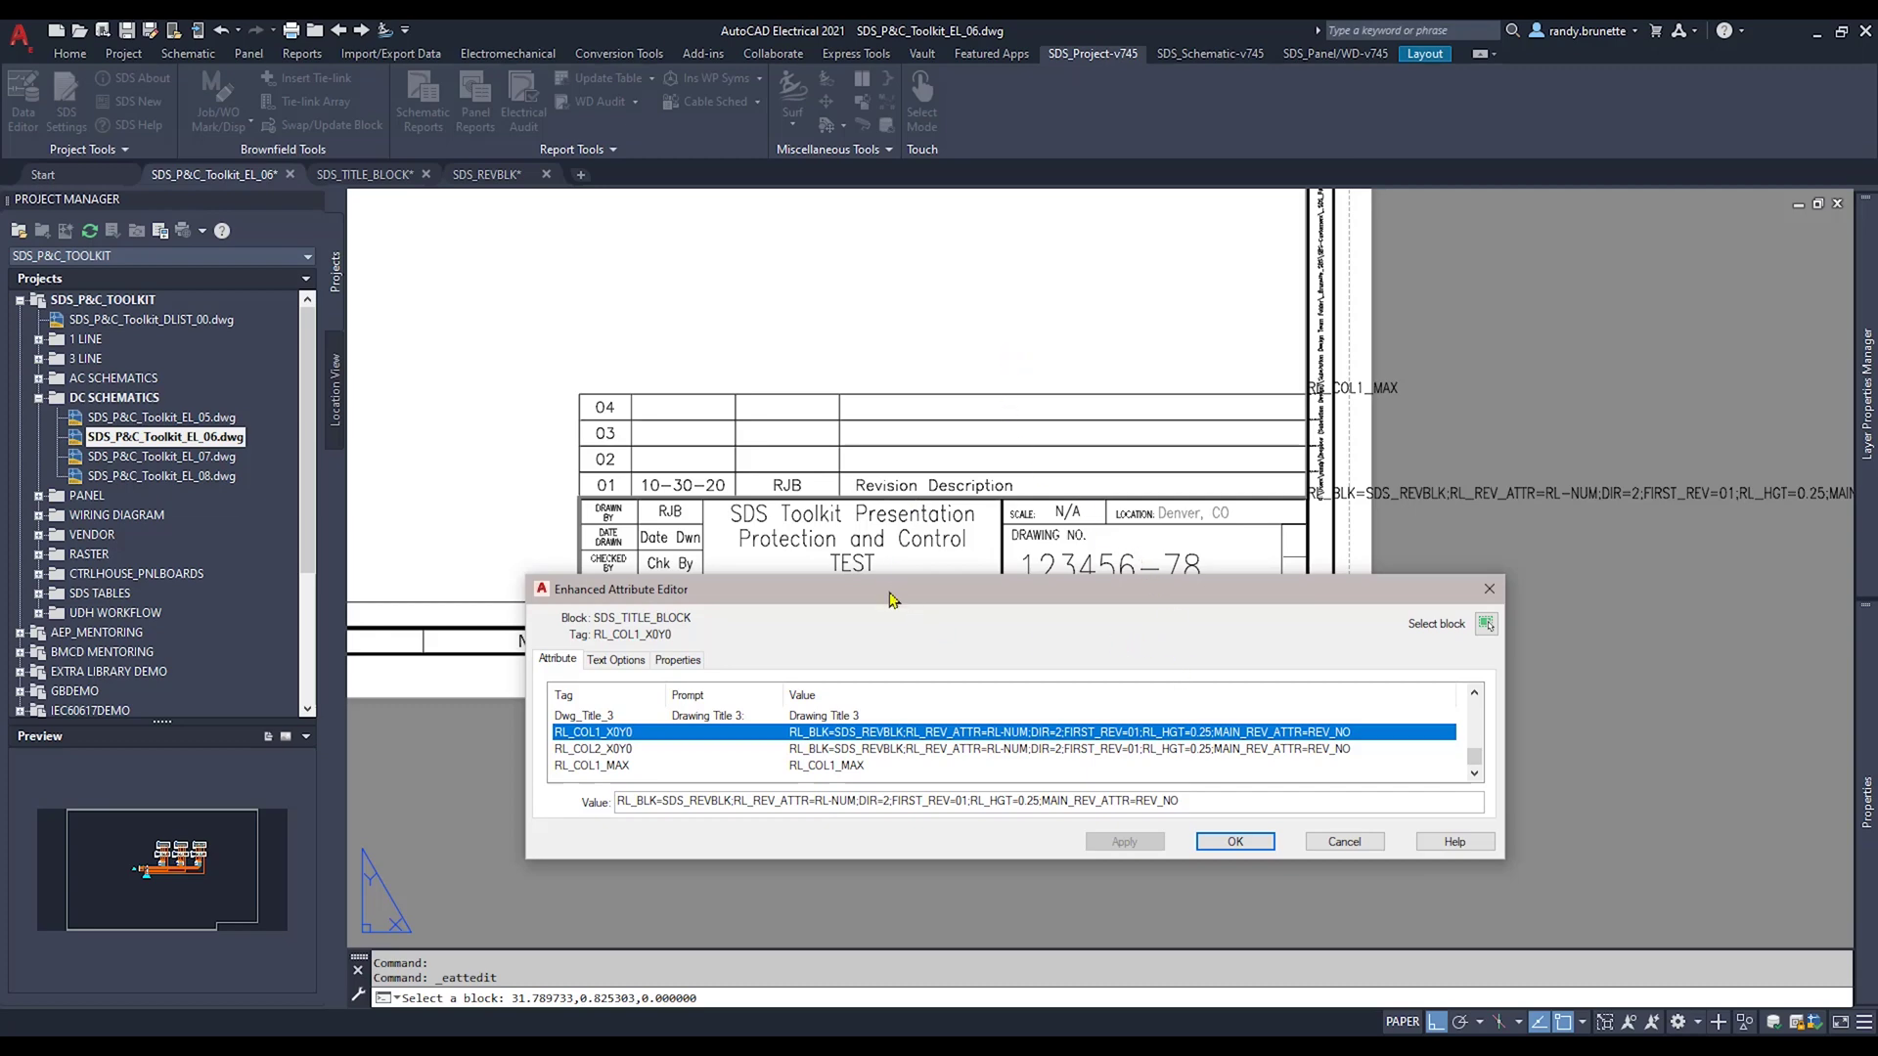
{"action": "left_click", "coordinate": [1345, 843]}
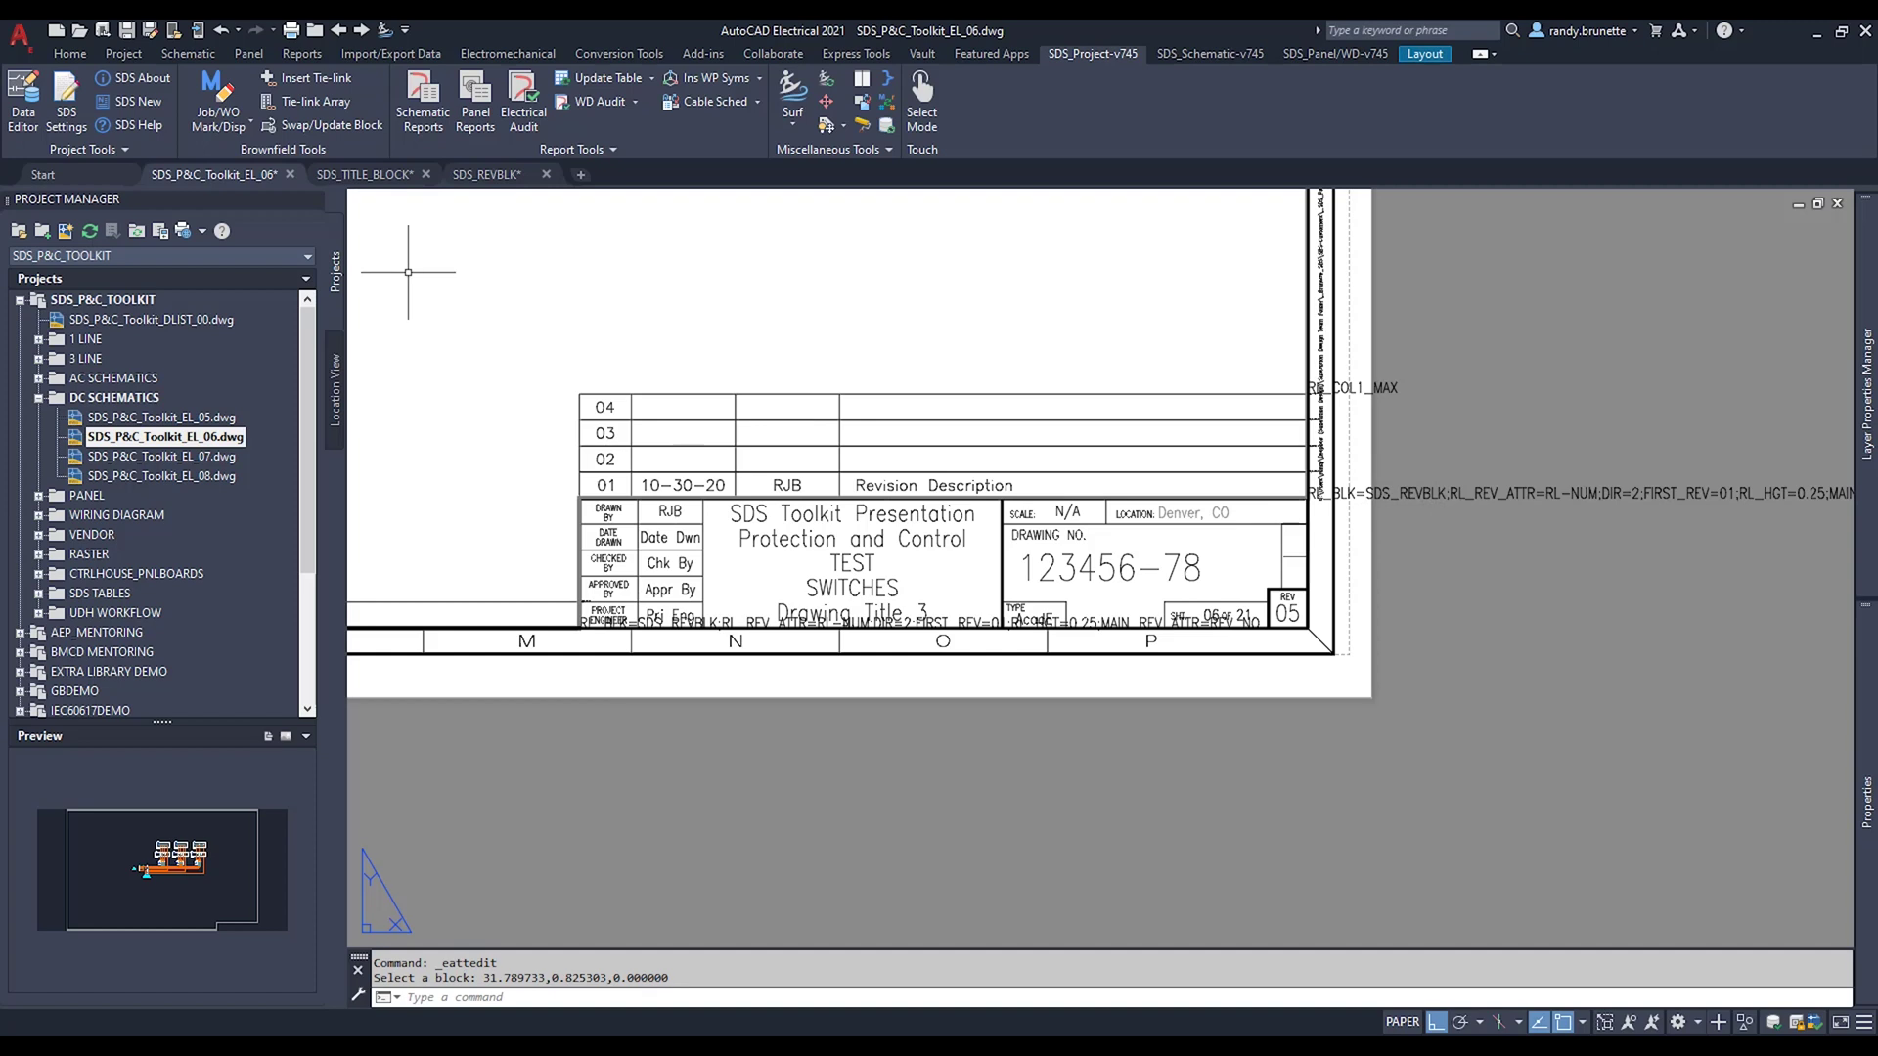
{"action": "left_click", "coordinate": [498, 178]}
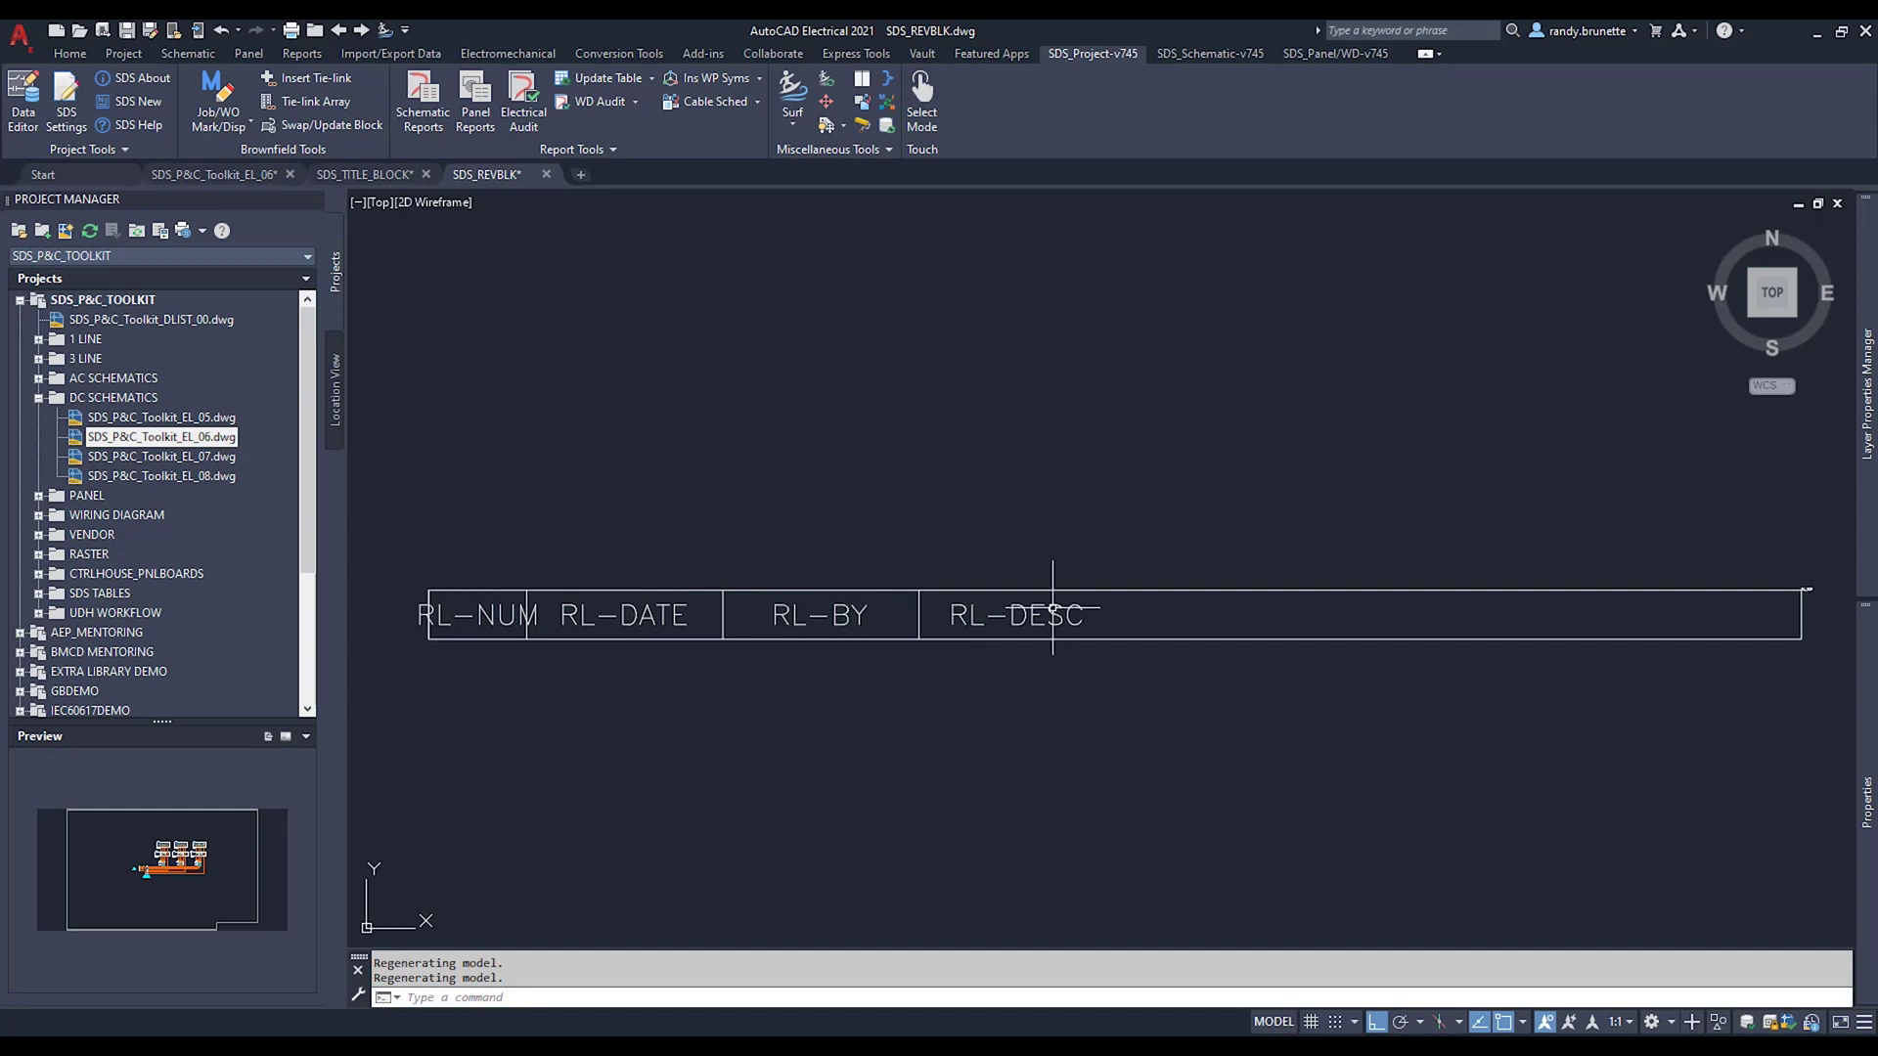
{"action": "scroll", "coordinate": [1790, 609], "scroll_direction": "up", "scroll_amount": 1}
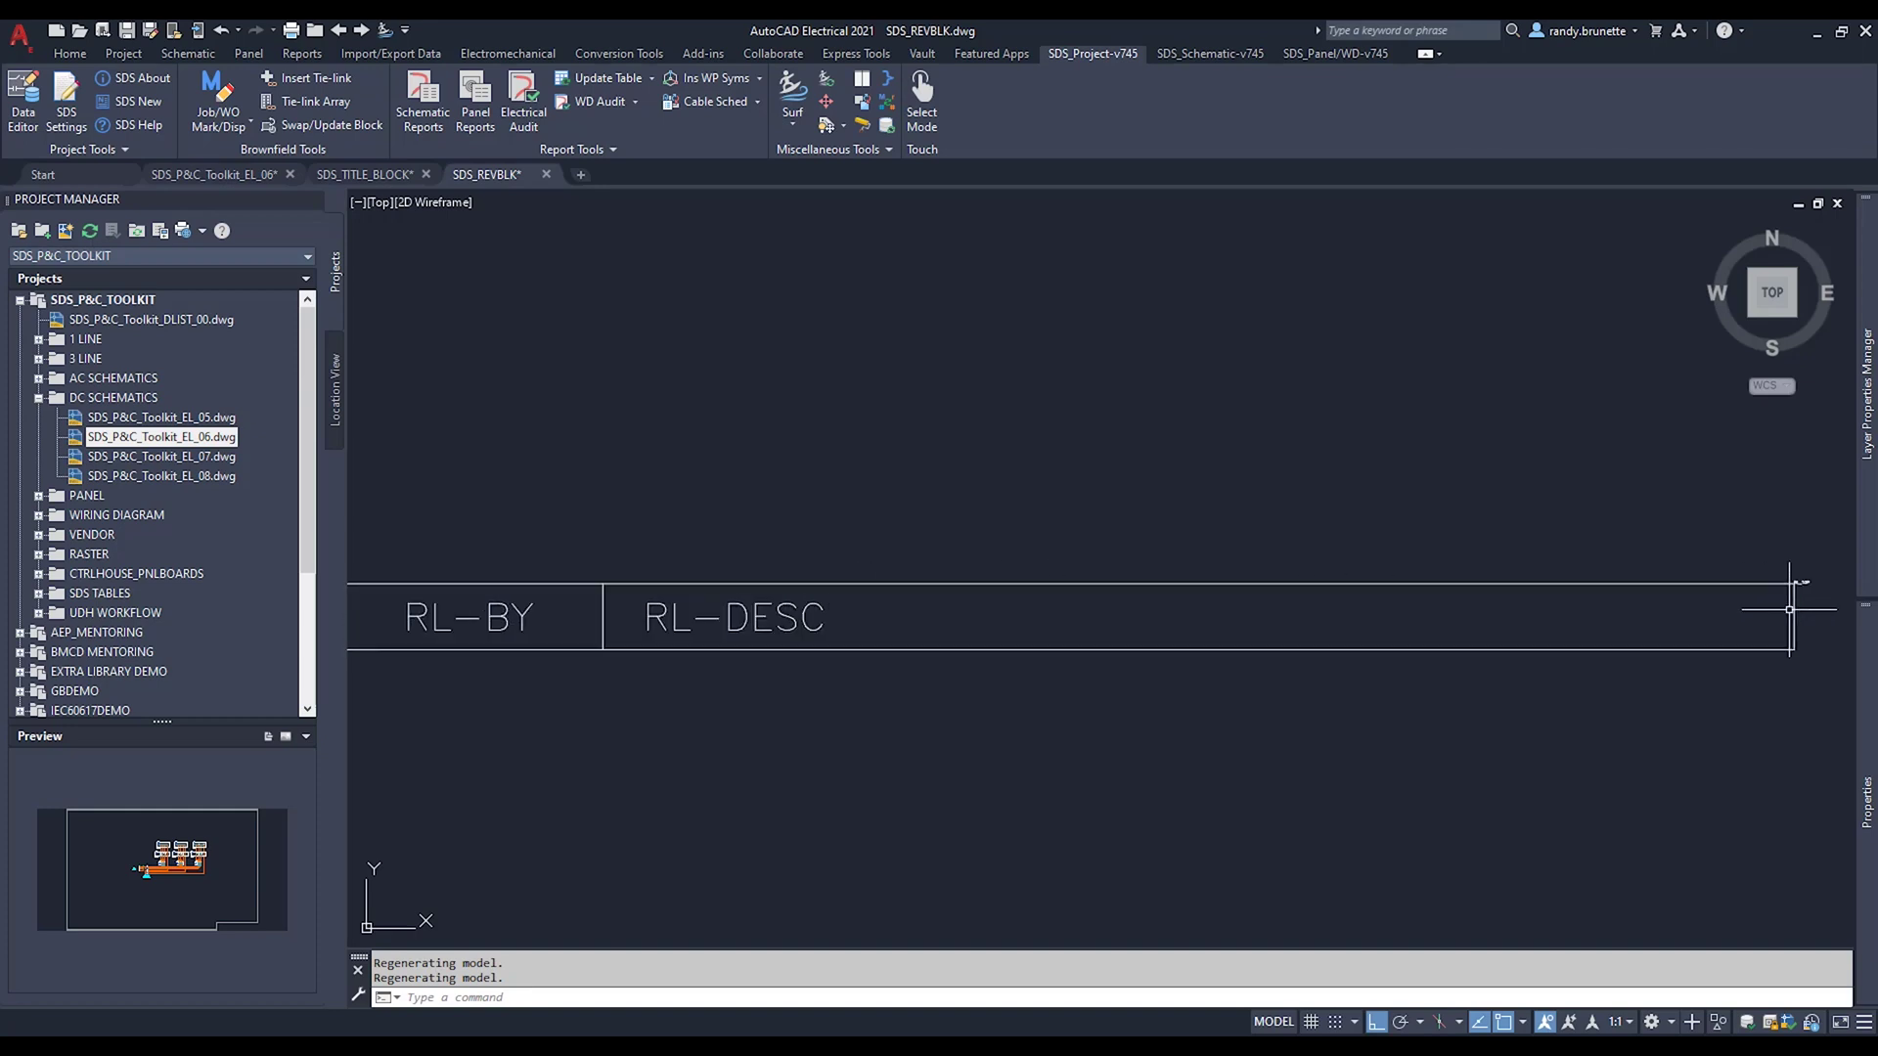
{"action": "scroll", "coordinate": [1790, 610], "scroll_direction": "up", "scroll_amount": 3}
{"action": "scroll", "coordinate": [1802, 604], "scroll_direction": "up", "scroll_amount": 2}
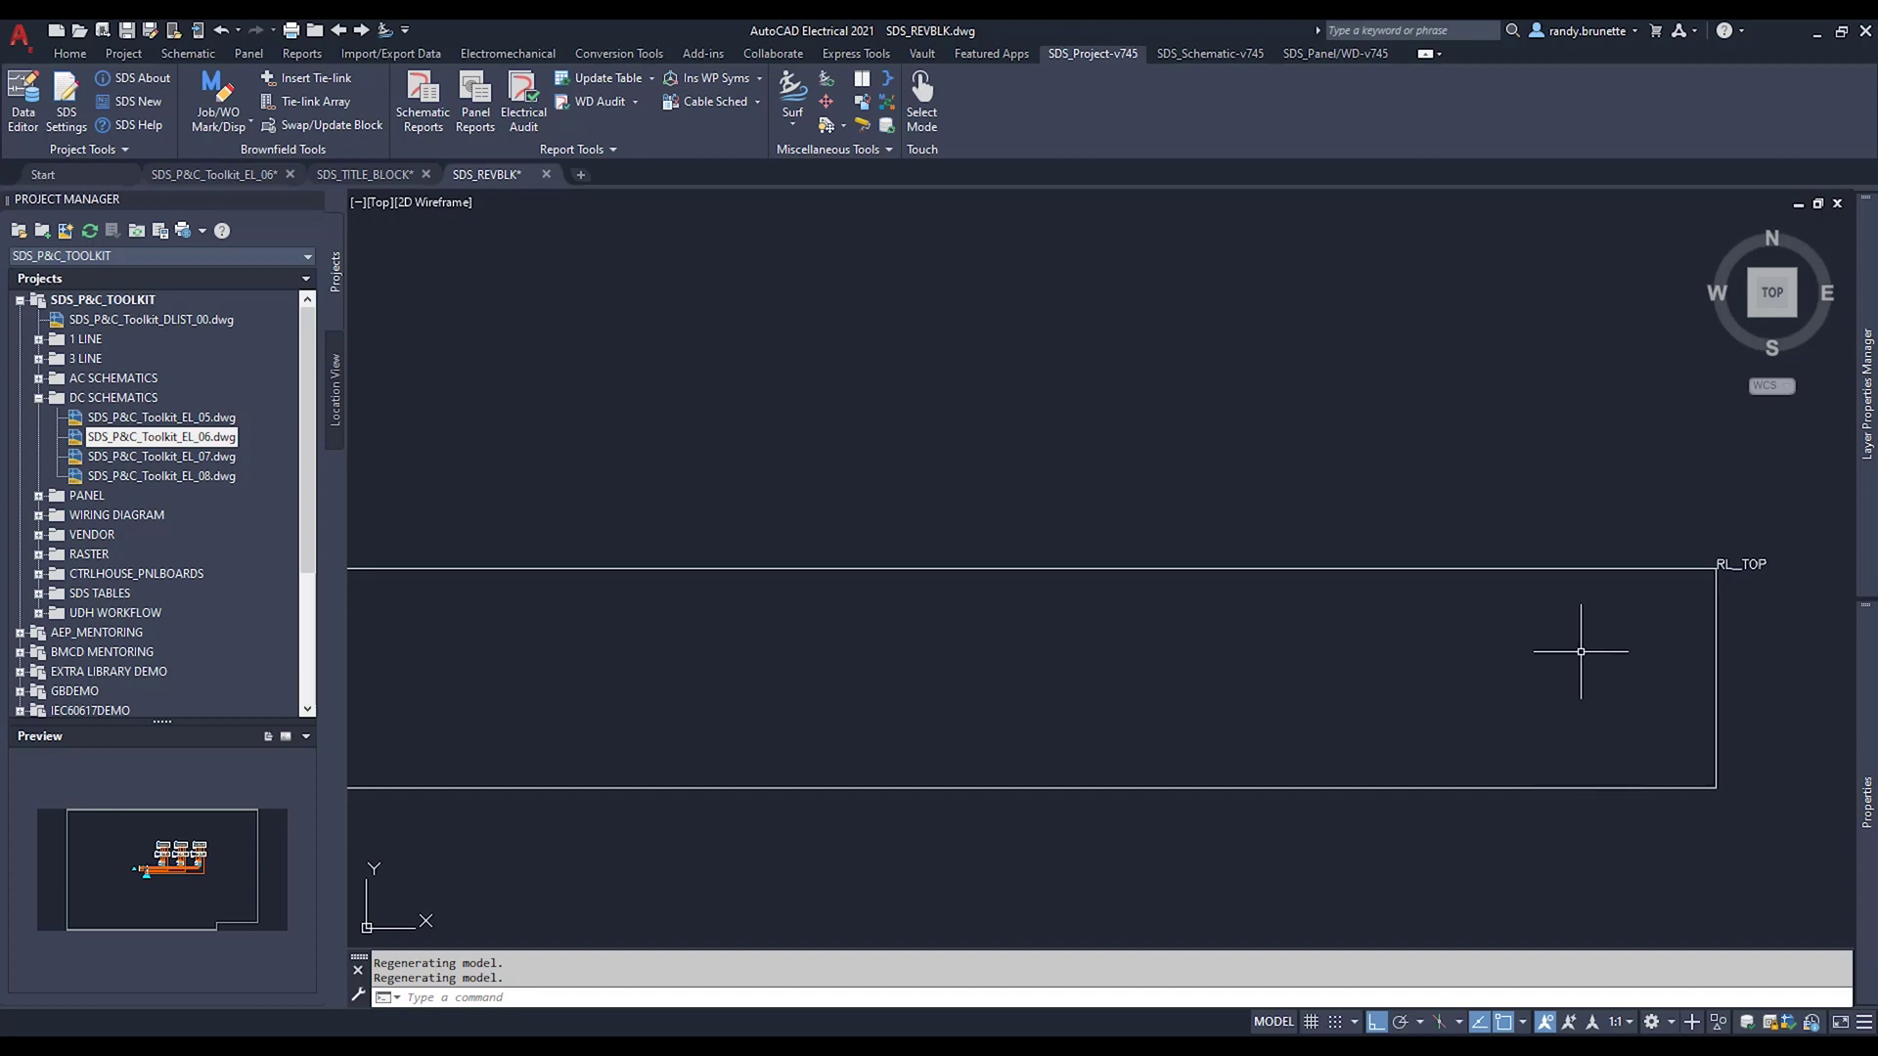
{"action": "scroll", "coordinate": [1585, 645], "scroll_direction": "down", "scroll_amount": 2}
{"action": "scroll", "coordinate": [1301, 703], "scroll_direction": "down", "scroll_amount": 3}
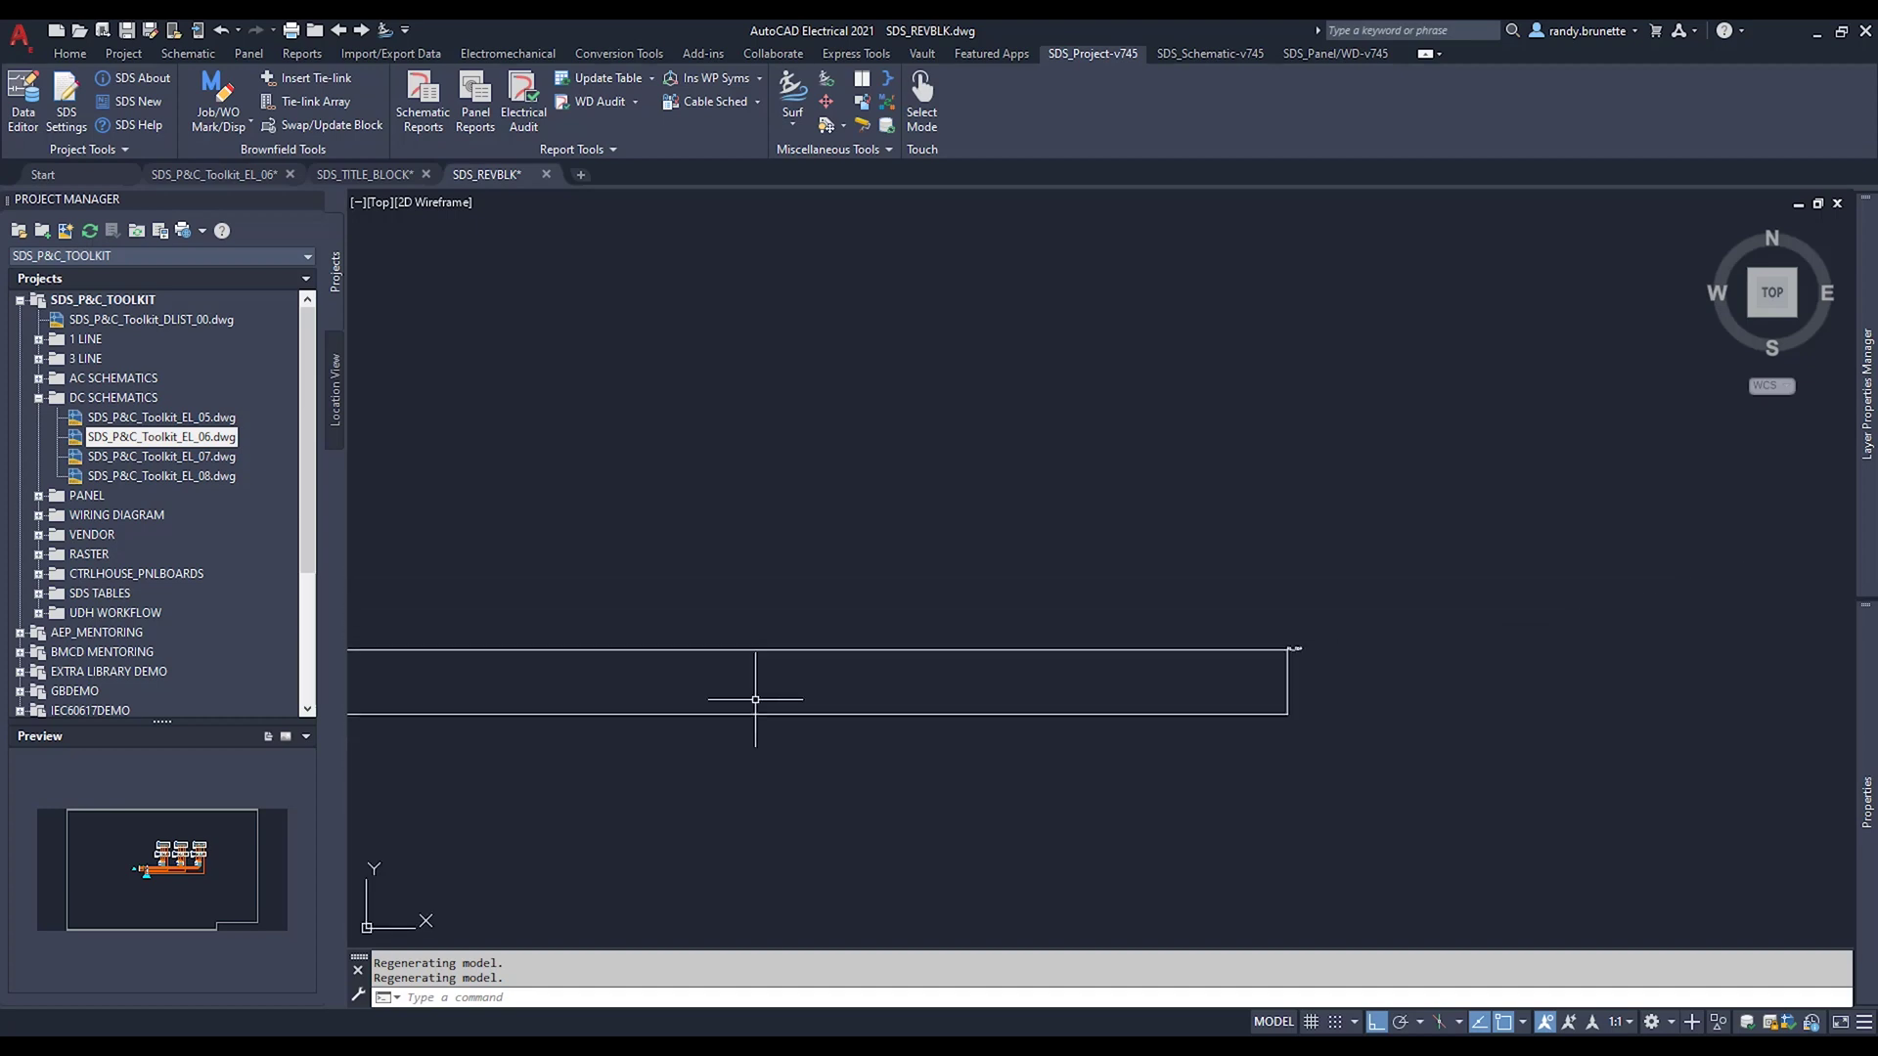
{"action": "middle_click_drag", "start_coordinate": [754, 683], "coordinate": [1232, 596]}
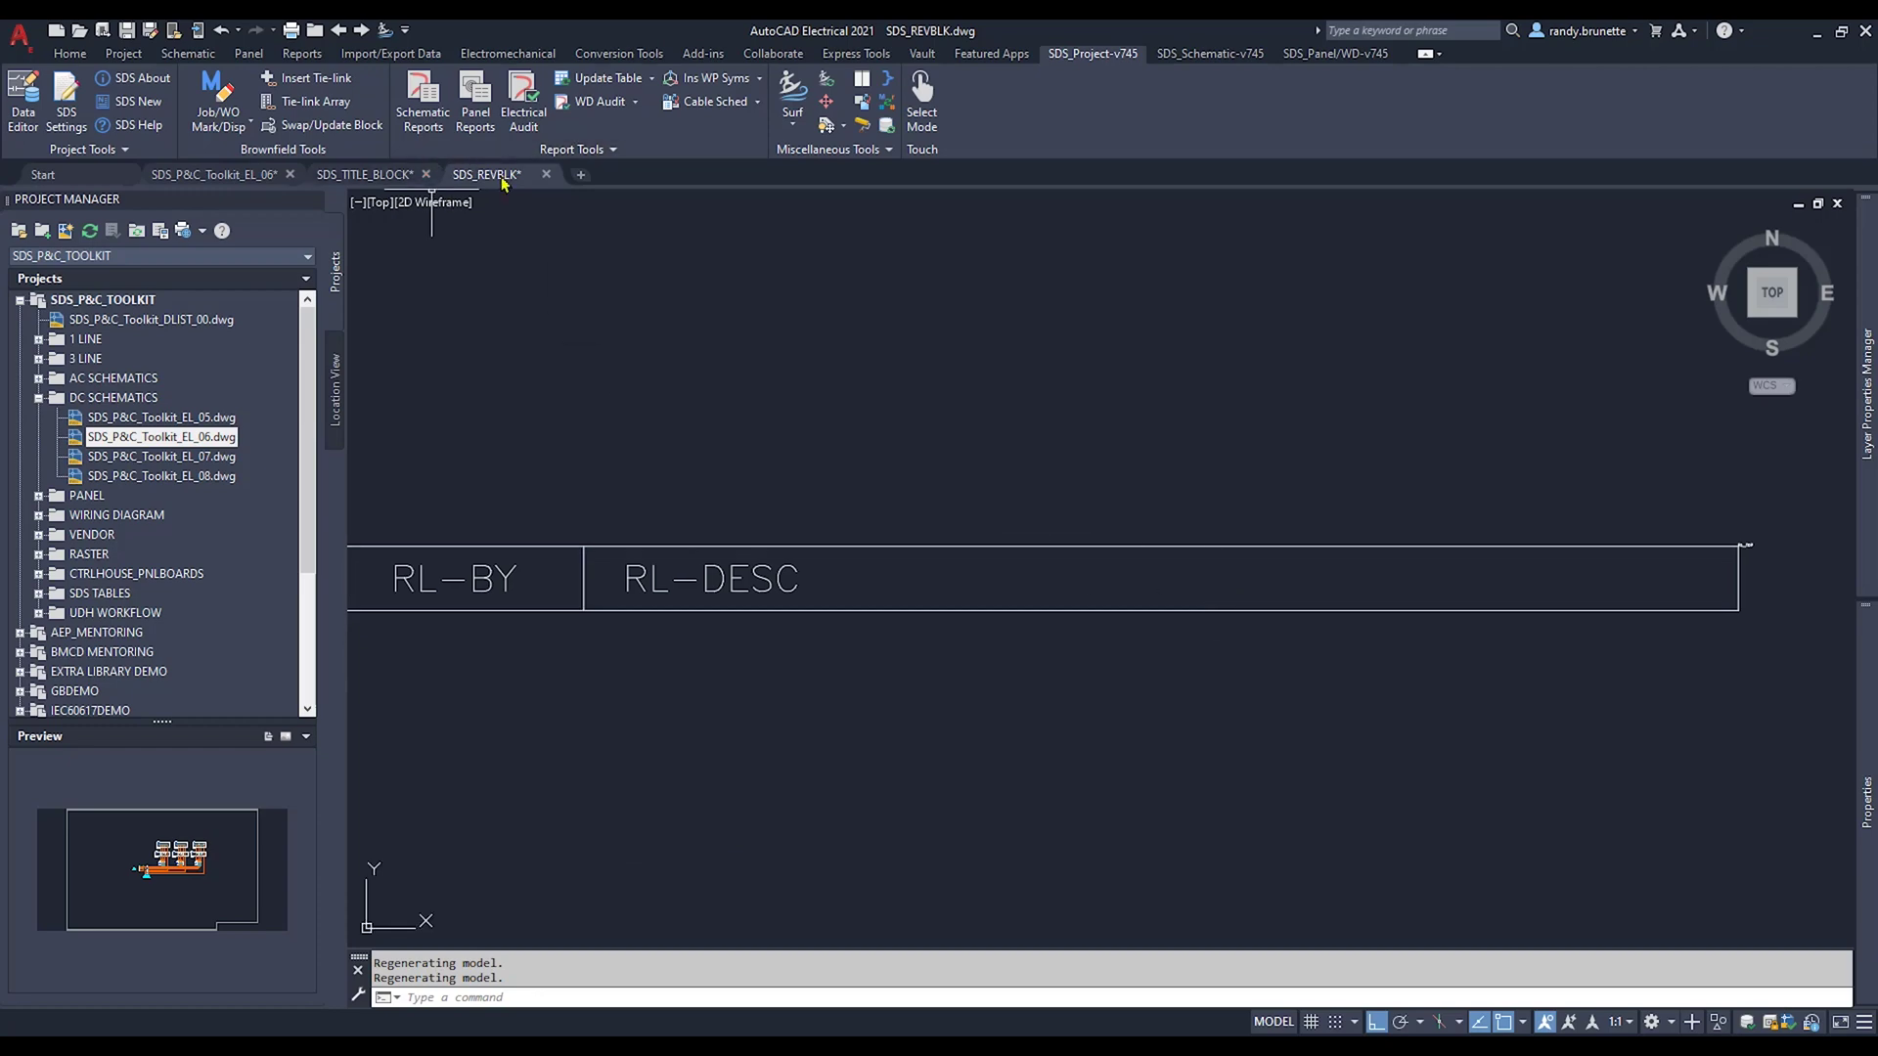
{"action": "mouse_move", "coordinate": [504, 180]}
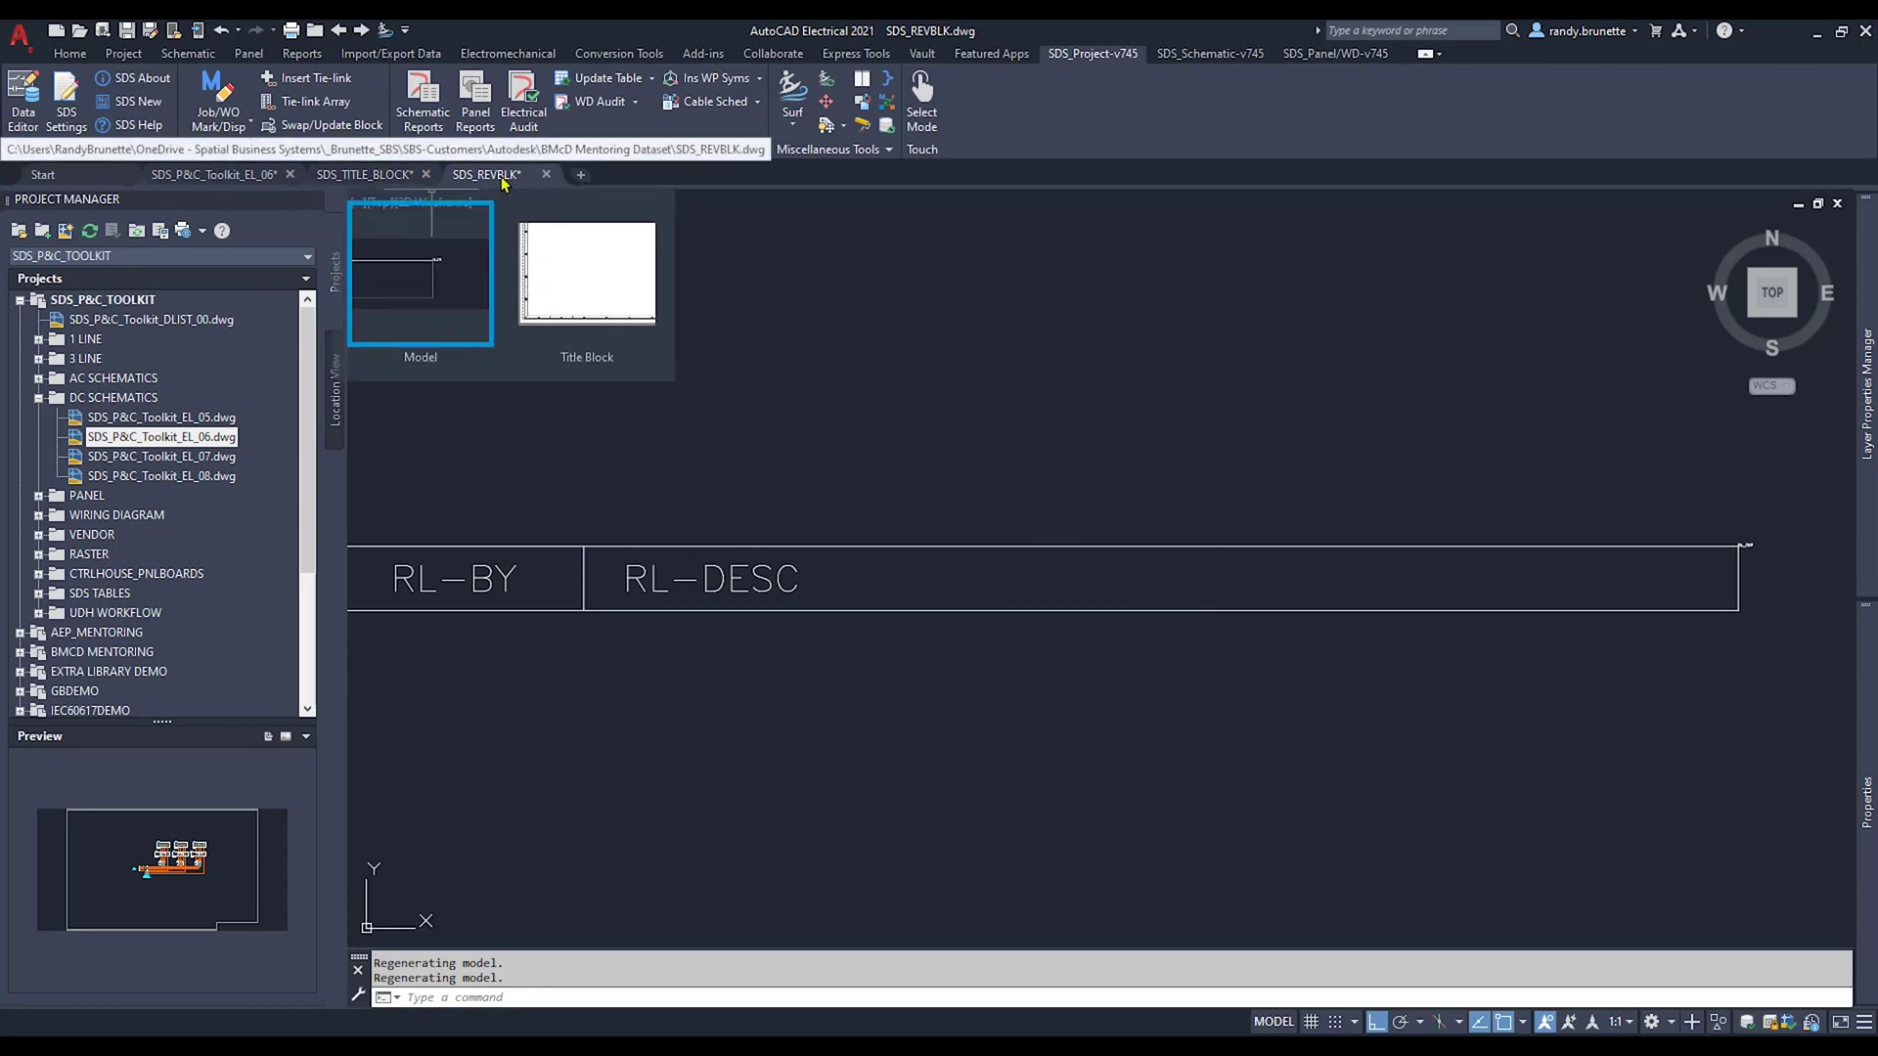
{"action": "left_click", "coordinate": [215, 176]}
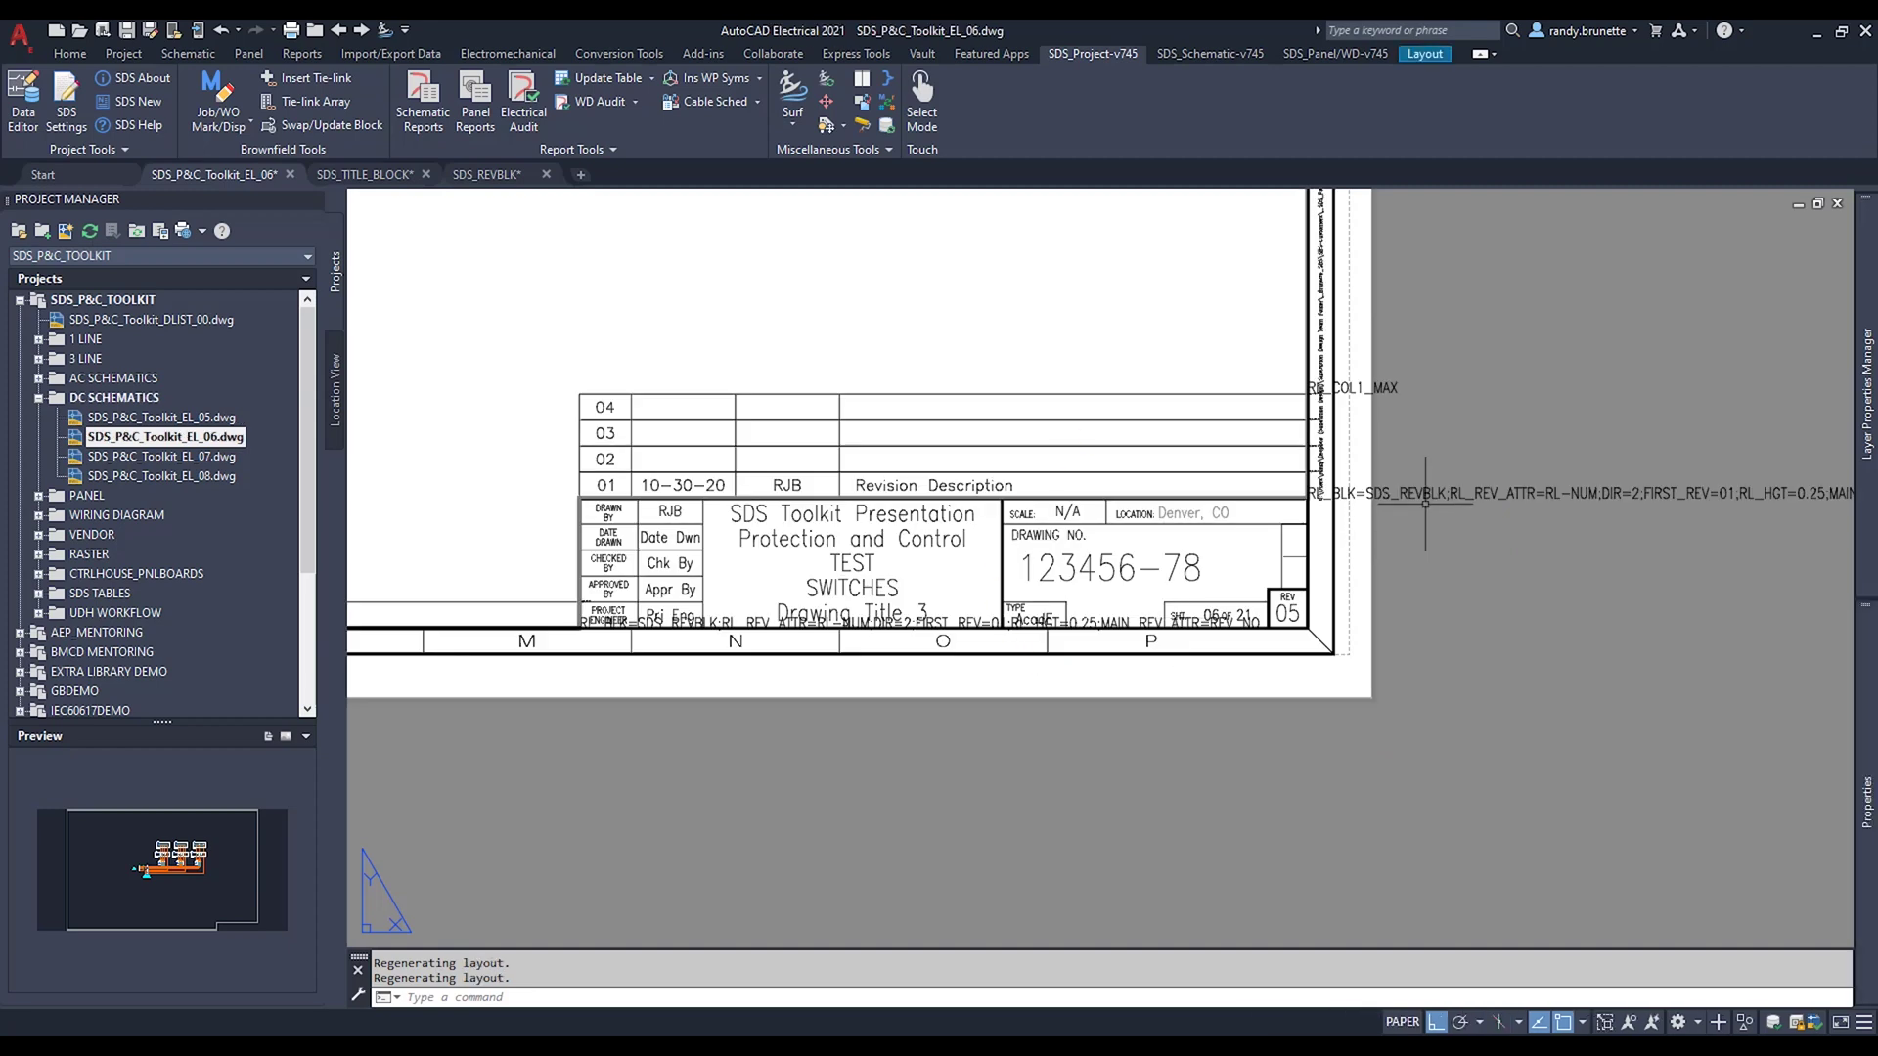
Open the title block's Enhanced Attribute Editor, select RL_COL1_X0Y0 and widen the Tag column.
{"action": "middle_click_drag", "start_coordinate": [1448, 503], "coordinate": [1380, 520]}
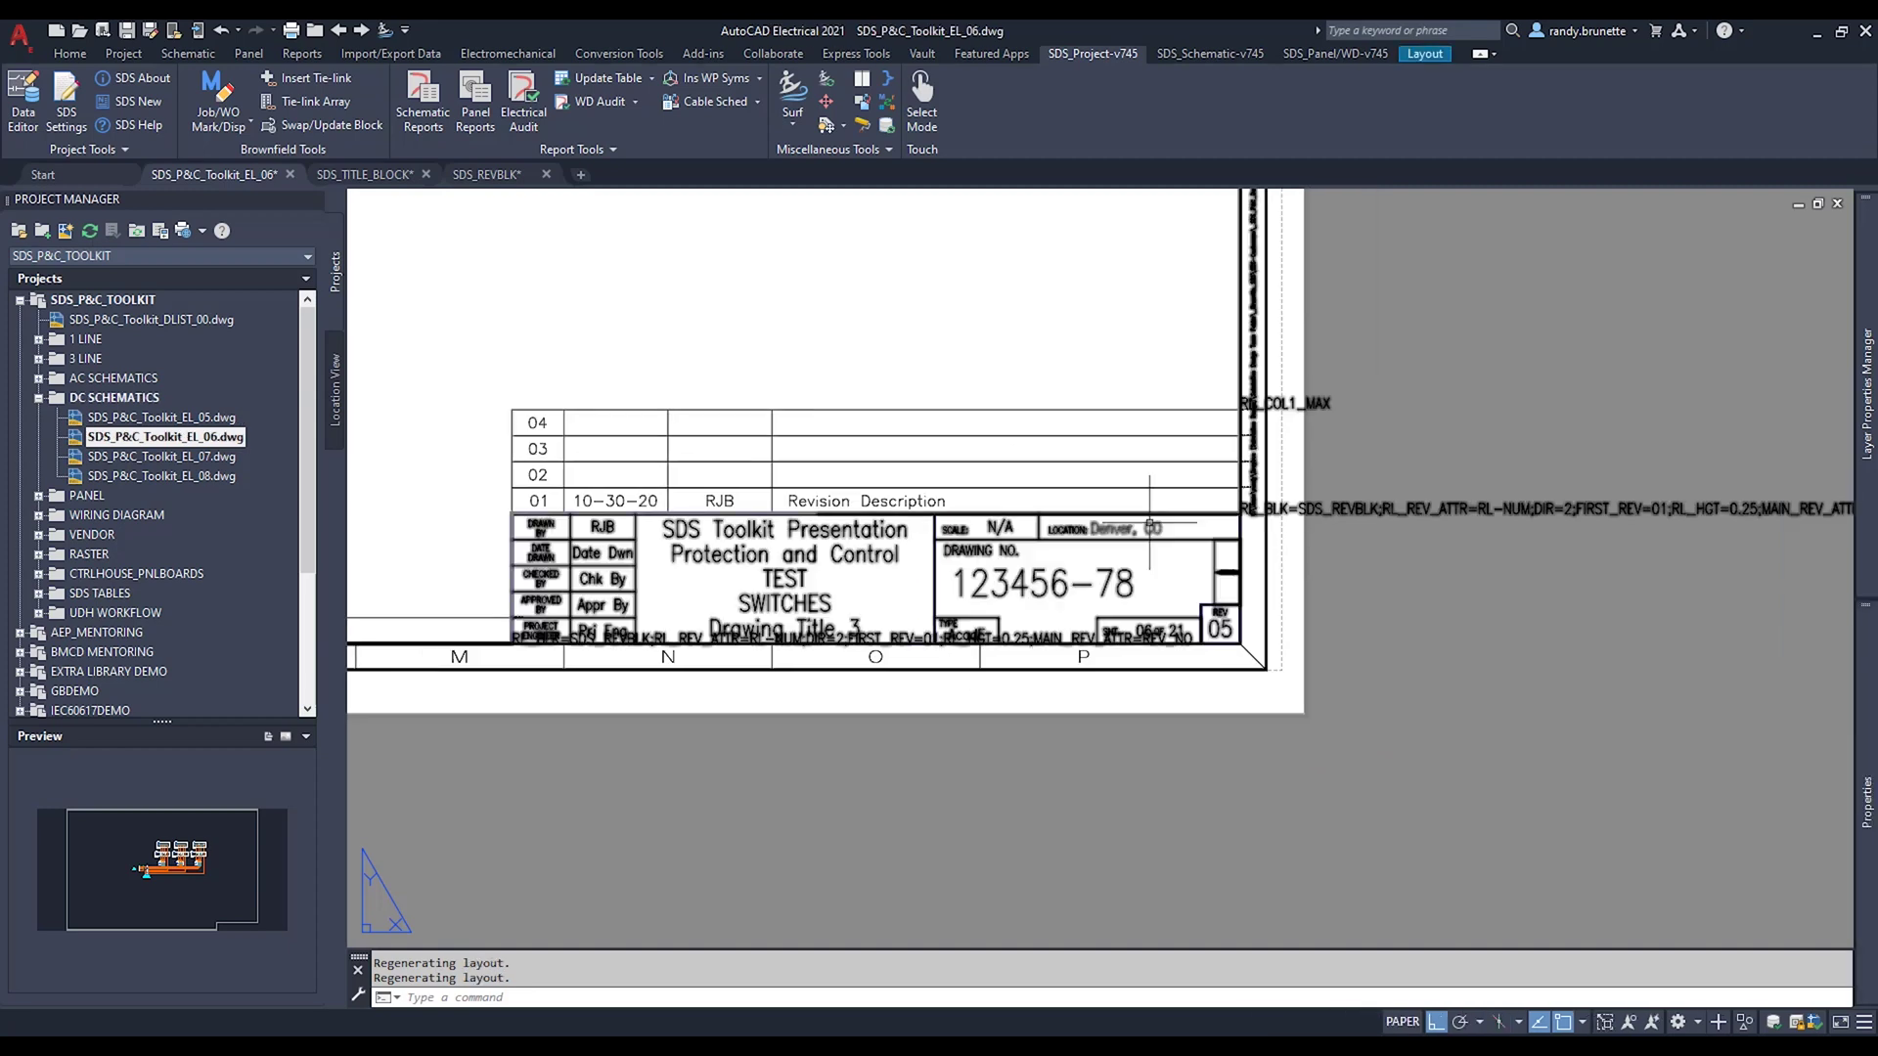
{"action": "double_click", "coordinate": [1127, 528]}
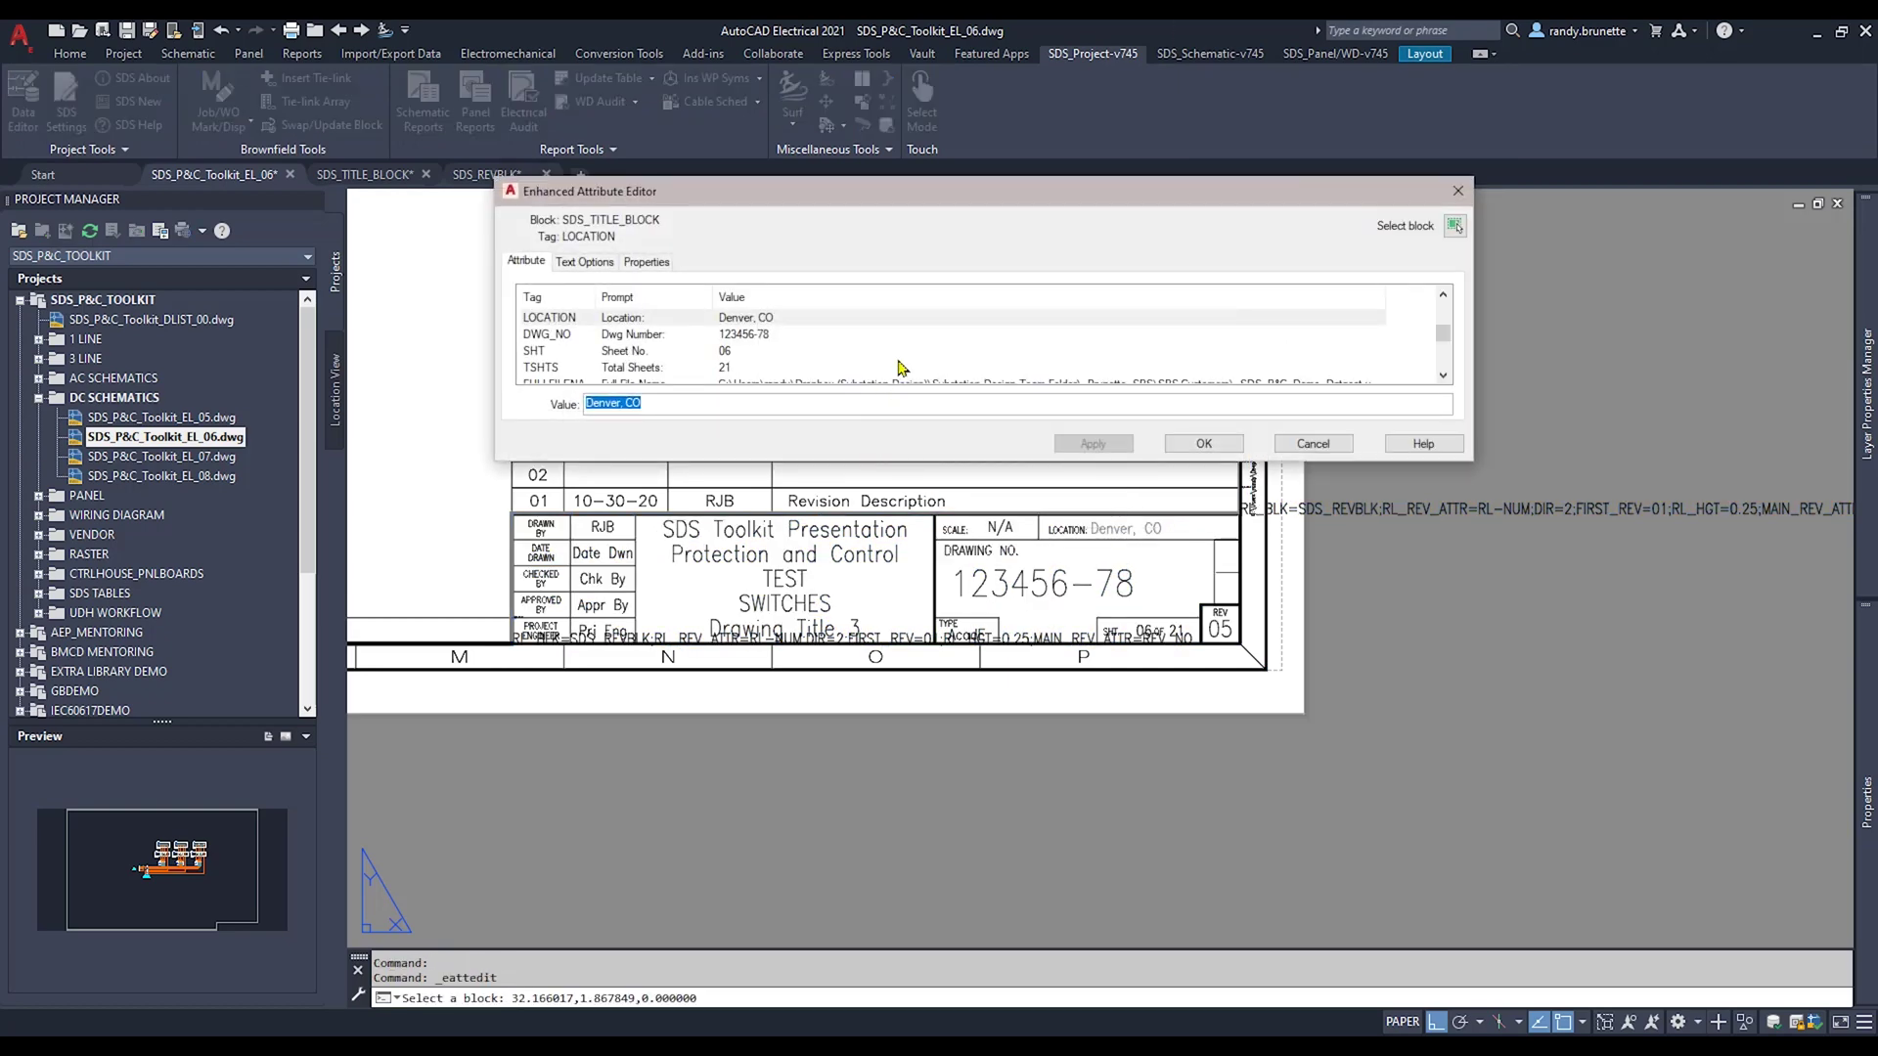
{"action": "scroll", "coordinate": [900, 367], "scroll_direction": "down", "scroll_amount": 3}
{"action": "scroll", "coordinate": [728, 368], "scroll_direction": "down", "scroll_amount": 3}
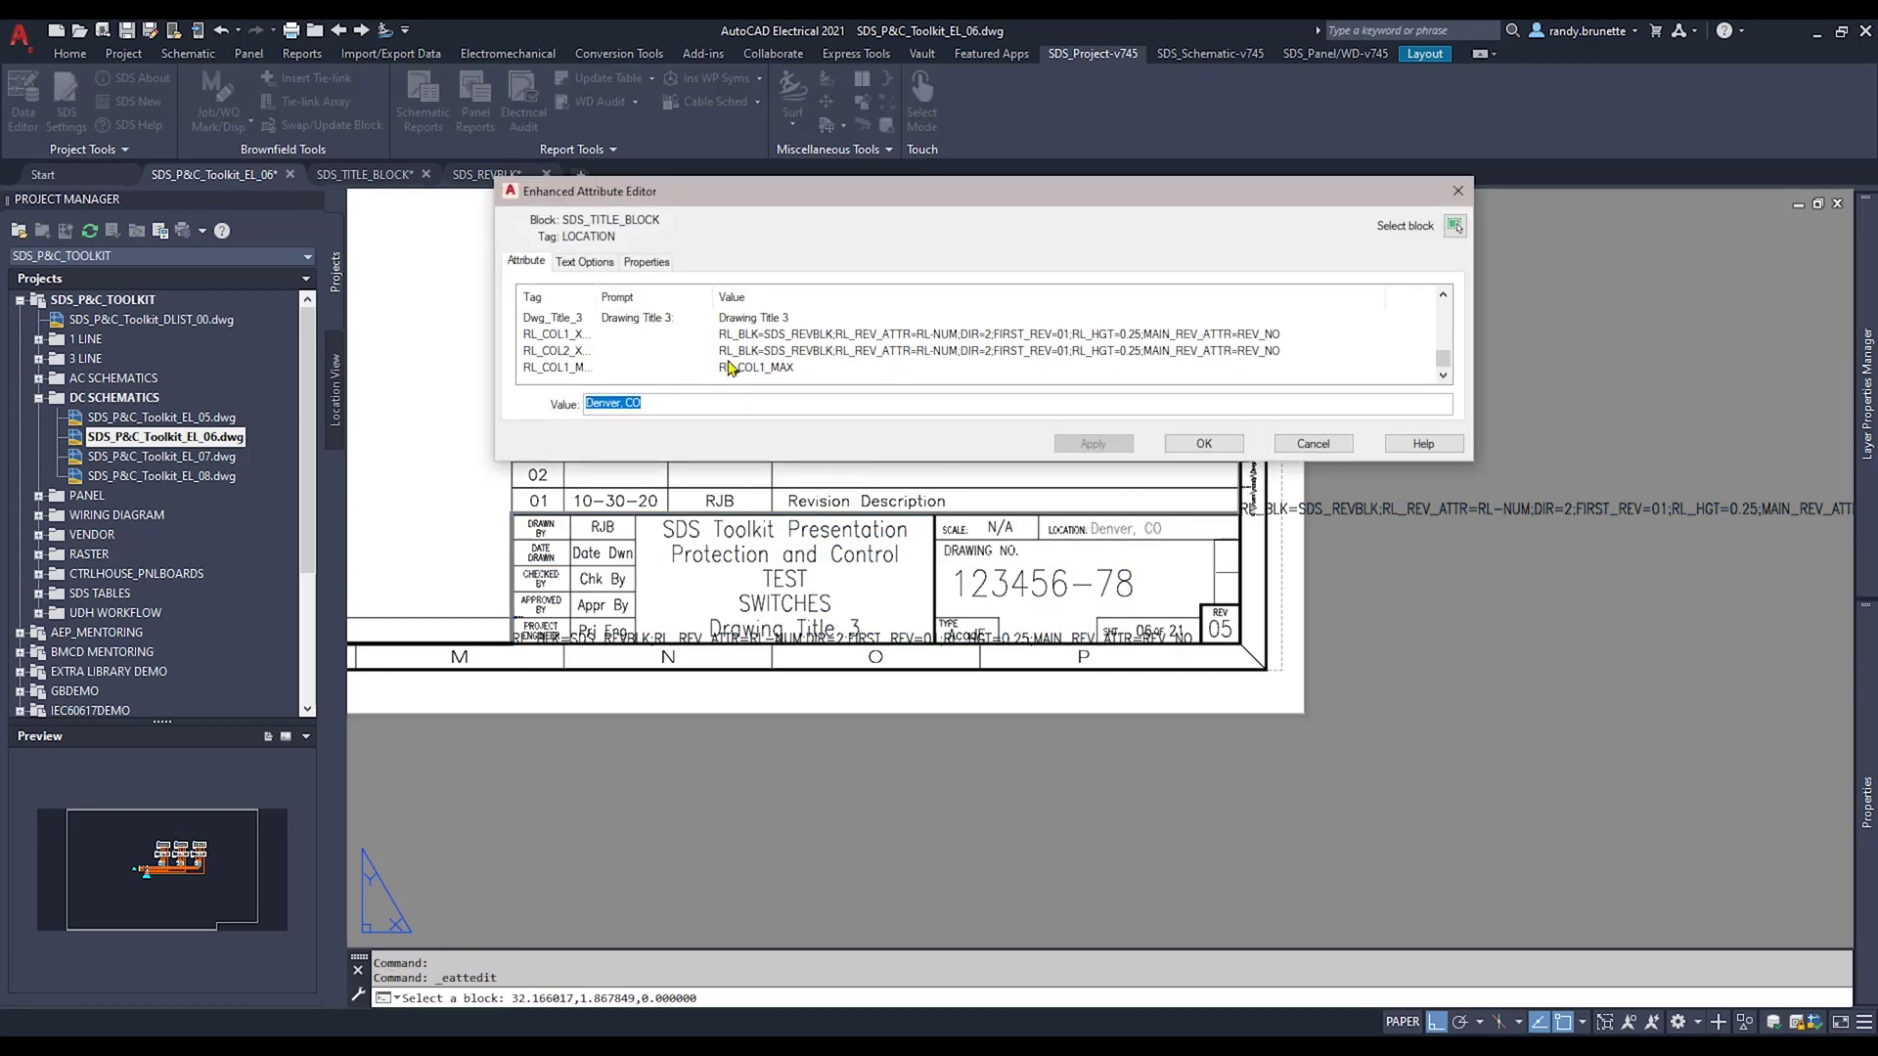
{"action": "left_click", "coordinate": [581, 335]}
{"action": "left_click_drag", "start_coordinate": [594, 291], "coordinate": [665, 294]}
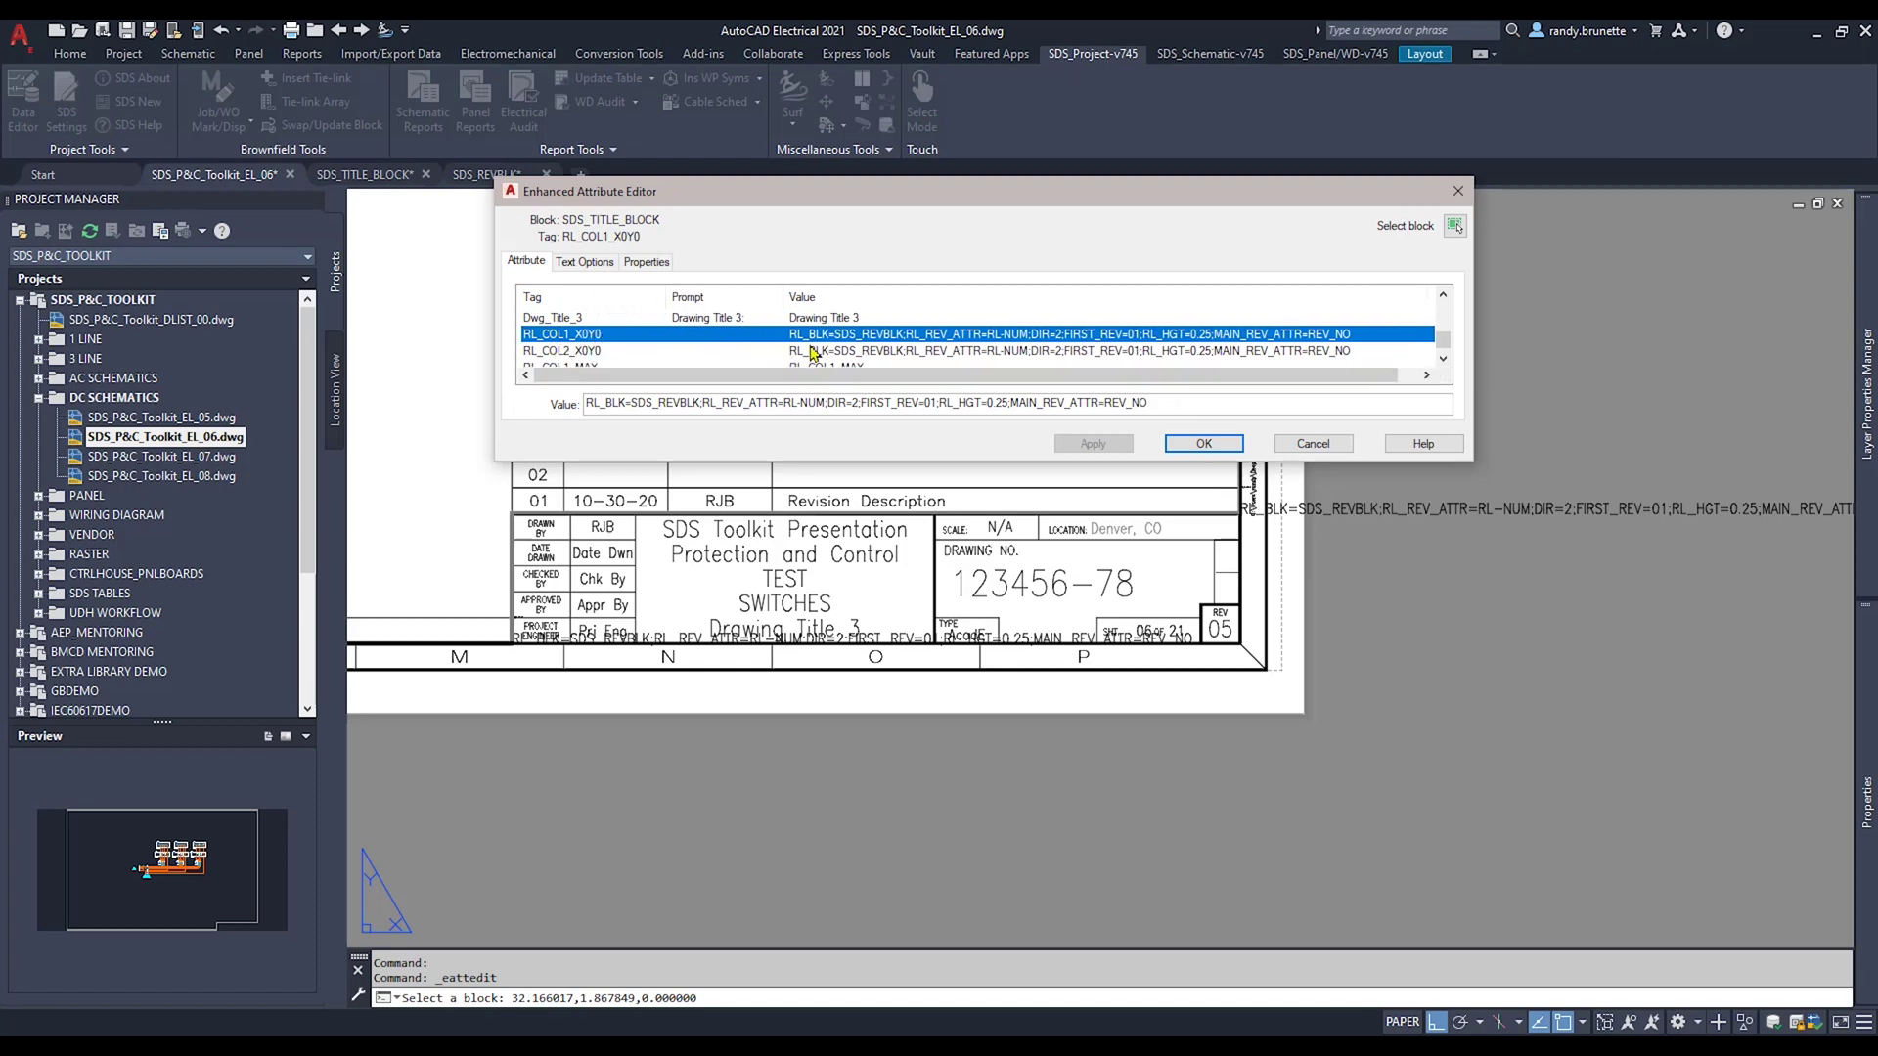